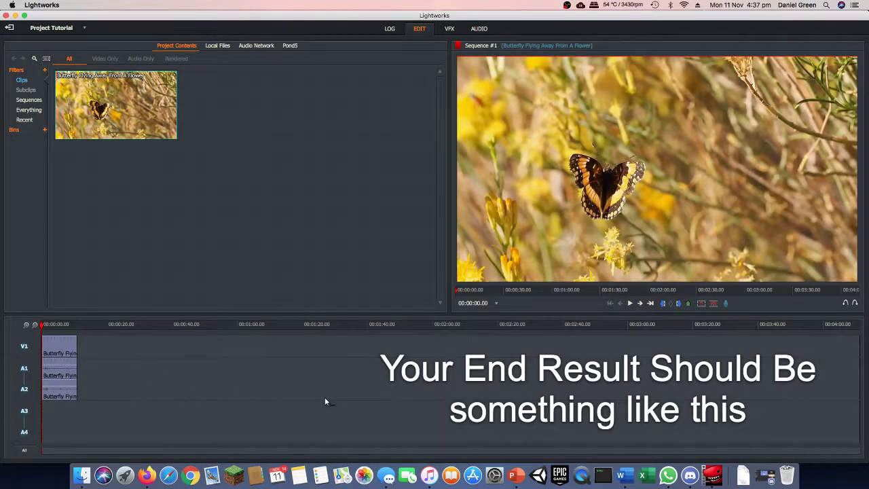
- Play back the butterfly clip, then enter the VFX workspace at the sequence start
left_click(631, 303)
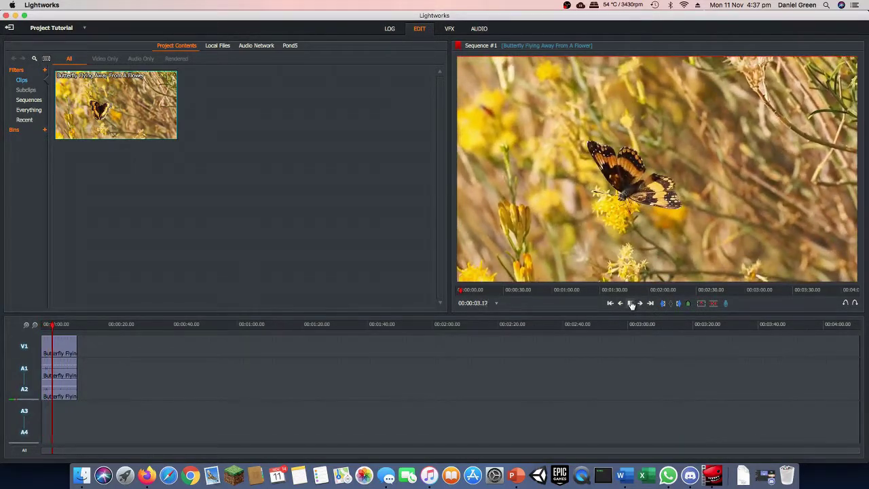
left_click(630, 303)
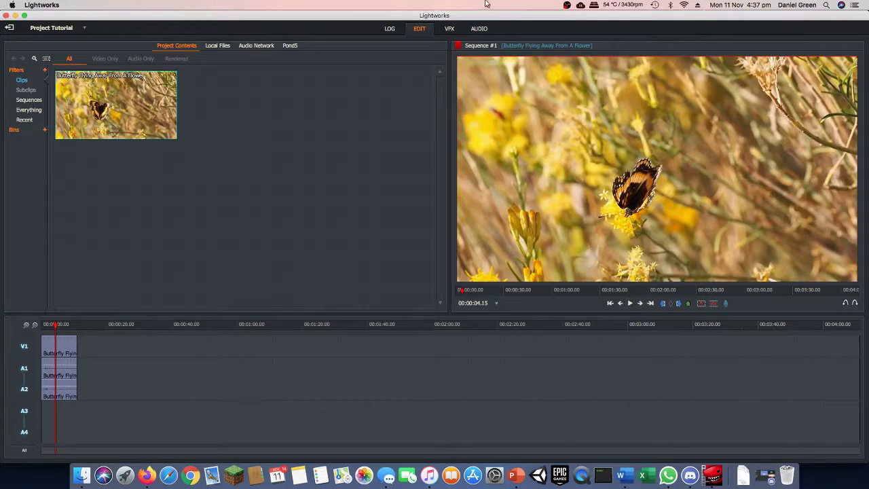
left_click(448, 30)
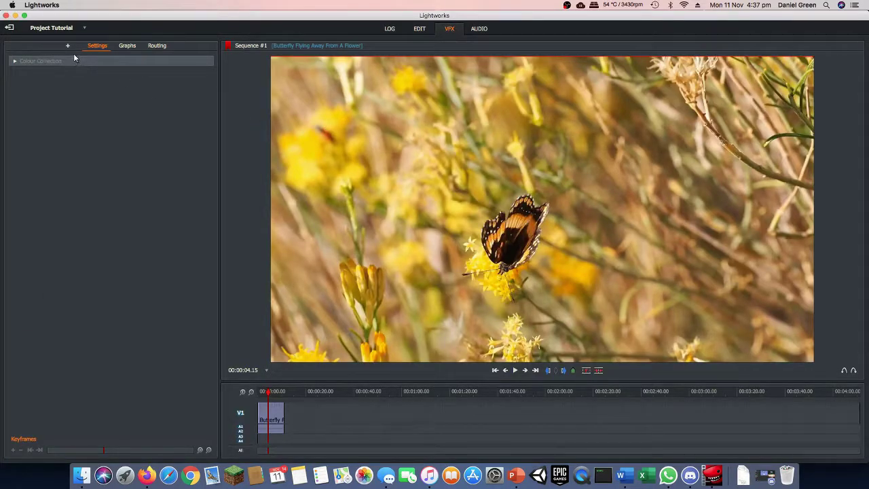
left_click_drag(268, 388, 258, 391)
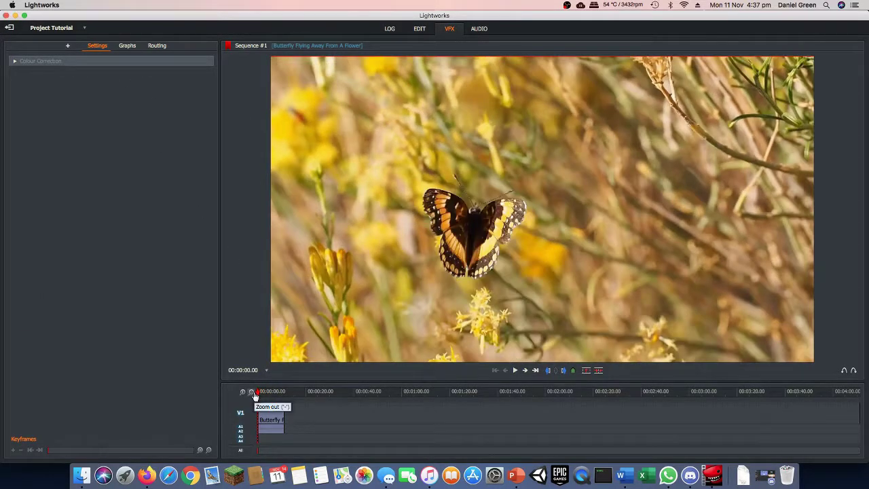
- Browse the Text effects category and select the Titles effect
left_click(69, 46)
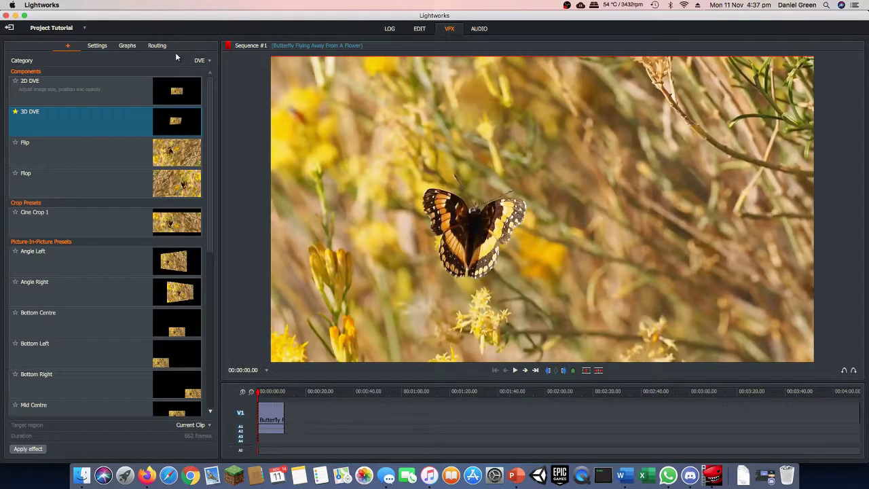
left_click(204, 61)
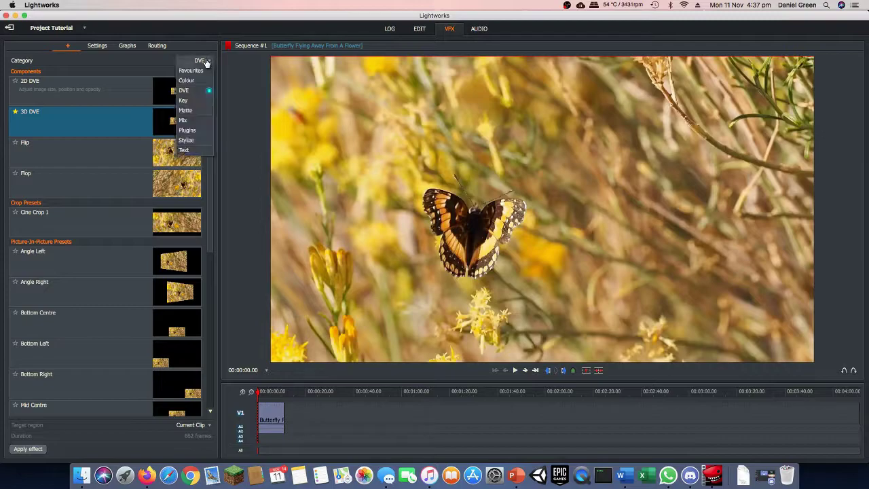
left_click(194, 156)
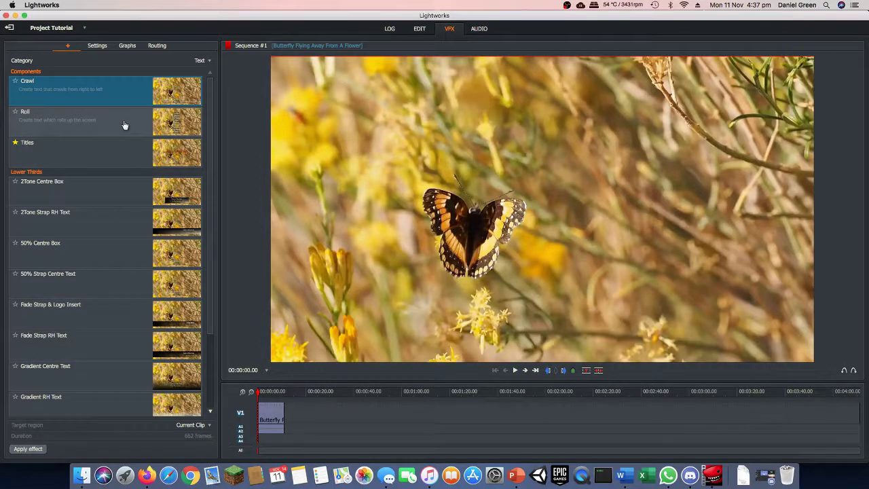
scroll(109, 95, "down", 2)
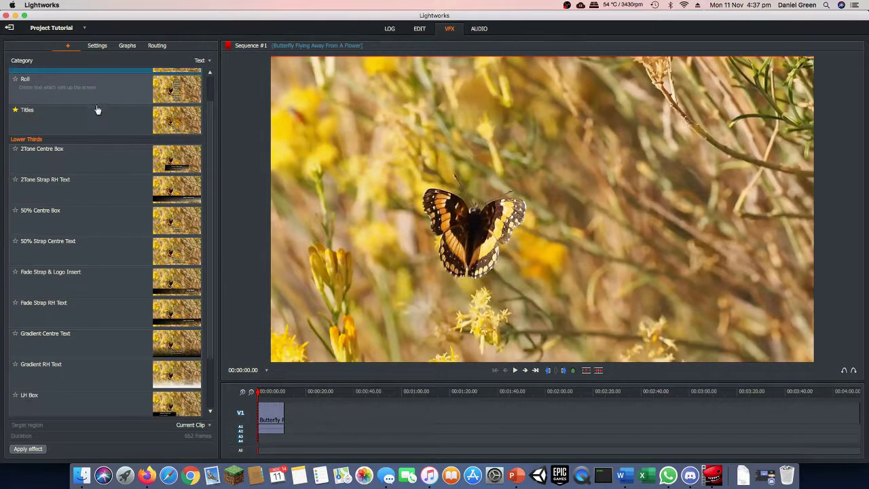
scroll(139, 282, "down", 4)
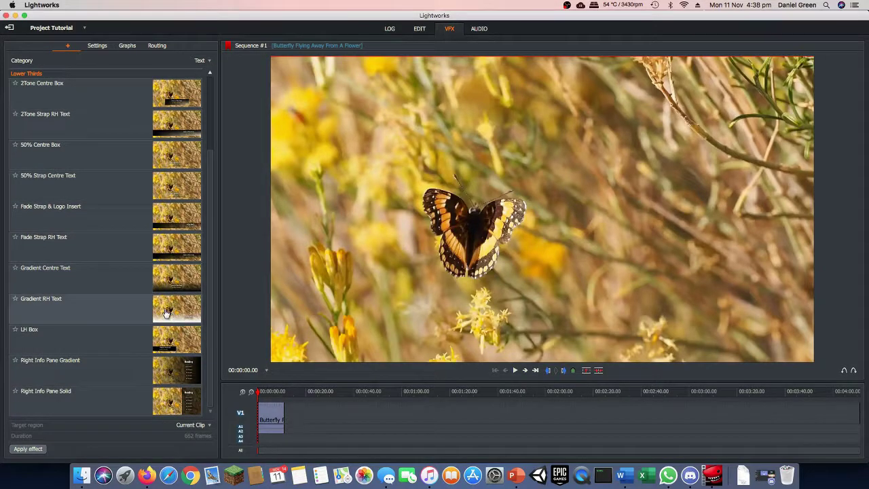
scroll(166, 312, "up", 6)
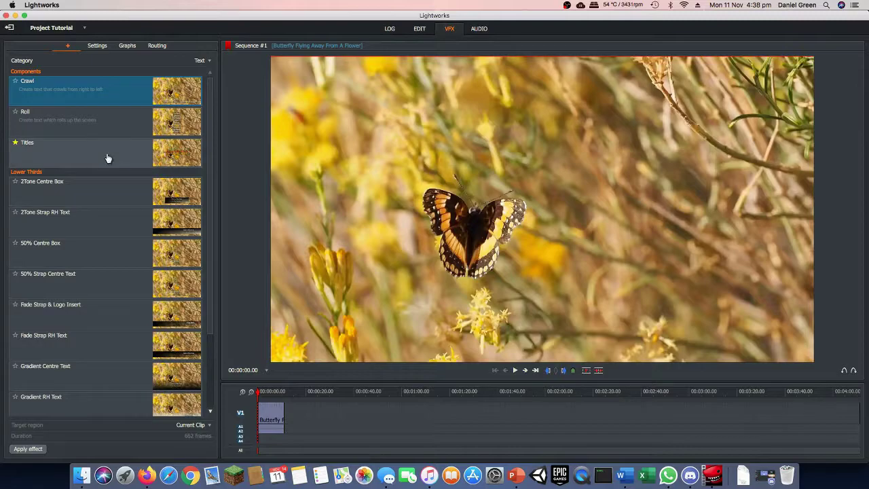
left_click(74, 157)
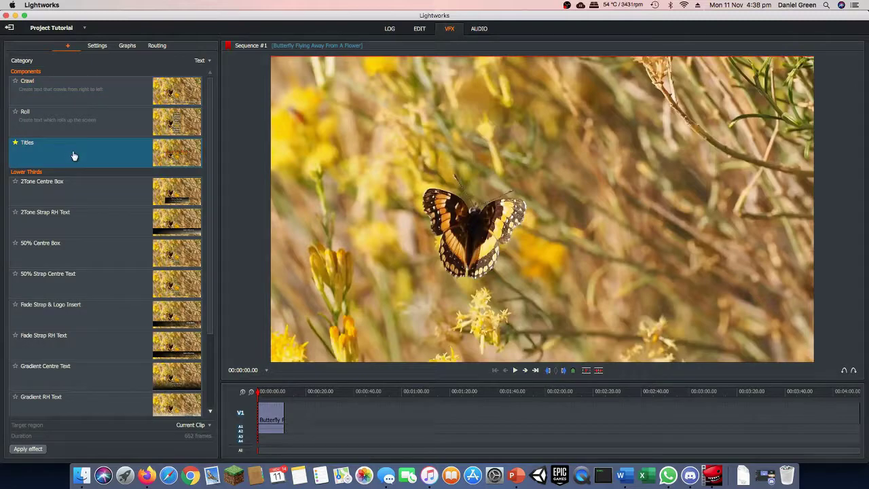
- Apply Titles to the butterfly clip and replace 'Sample text' with 'This Is A butterfly'
left_click_drag(74, 157, 266, 416)
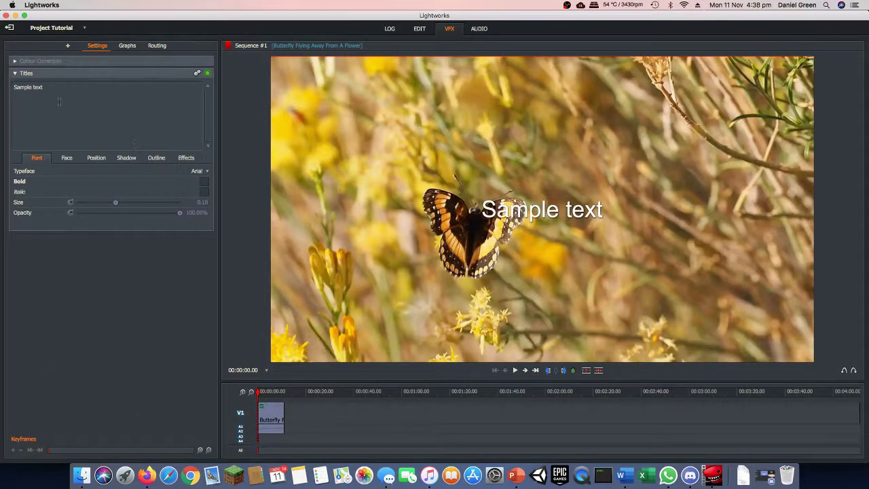
key("BackSpace")
key("BackSpace")
key("BackSpace")
key("BackSpace")
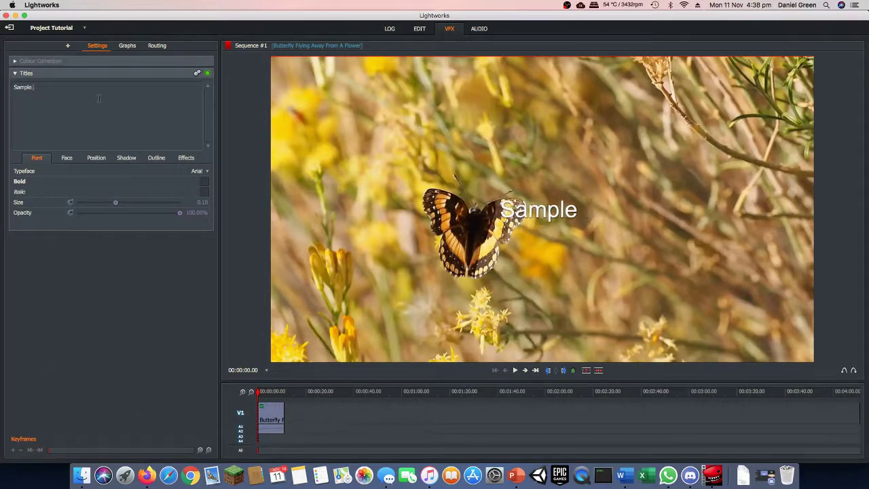
key("BackSpace")
key("BackSpace")
key("BackSpace")
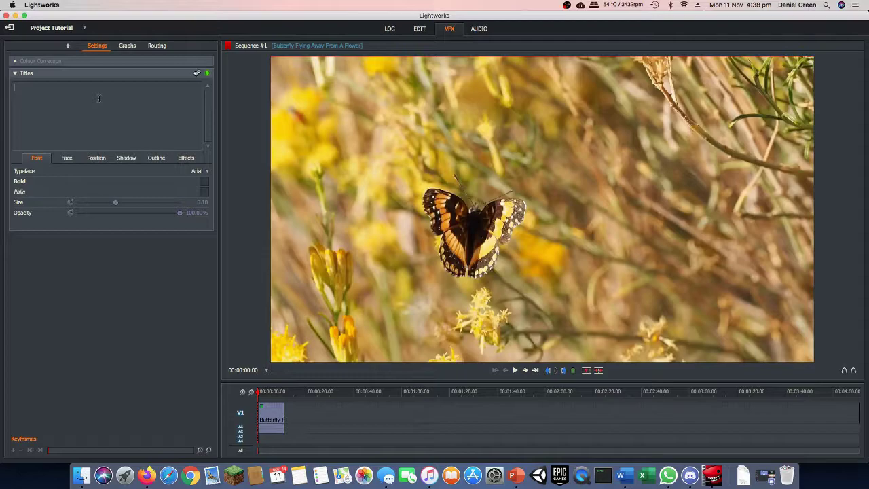
type("This I")
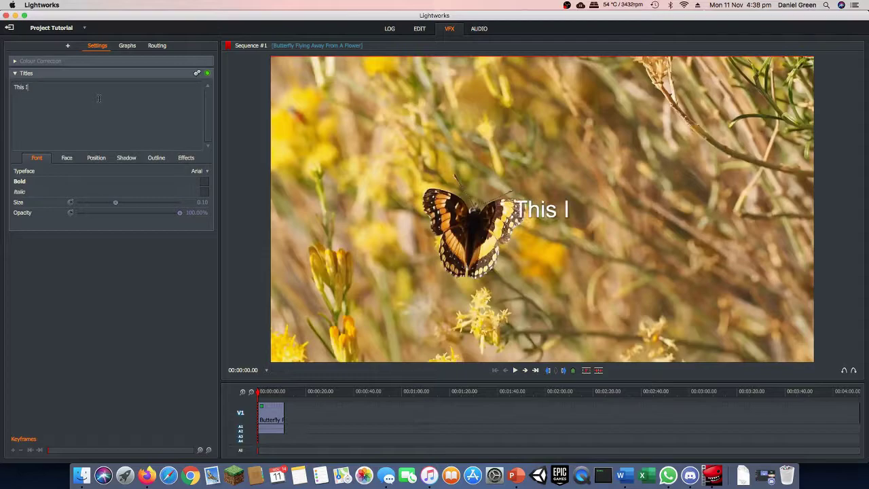
type("s A b")
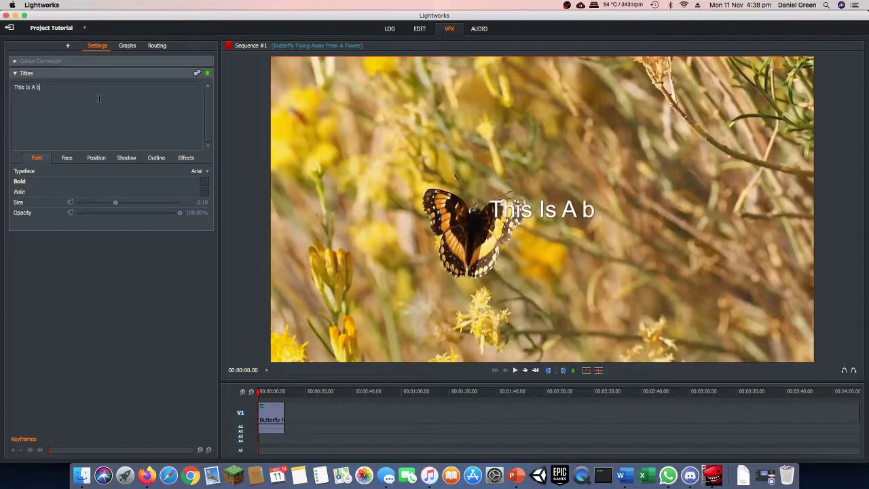
type("iu")
key("BackSpace")
key("BackSpace")
type("utterfly")
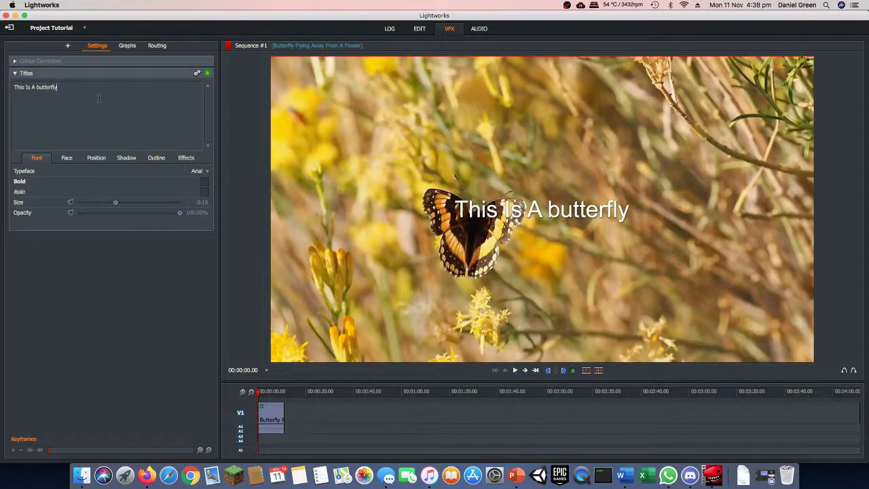
- Move the title near the frame's top, then trial bold, italic, size and opacity changes
mouse_move(470, 215)
left_mouse_down()
mouse_move(499, 104)
mouse_move(402, 264)
mouse_move(594, 295)
mouse_move(346, 81)
mouse_move(741, 303)
mouse_move(484, 105)
mouse_move(266, 171)
mouse_move(538, 187)
mouse_move(504, 96)
left_mouse_up()
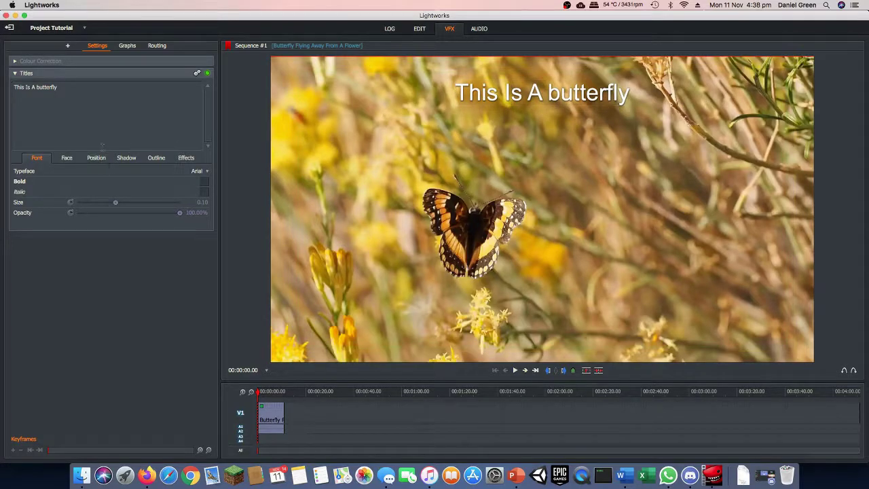
left_click(203, 183)
left_click(203, 185)
left_click(202, 193)
mouse_move(115, 203)
left_mouse_down()
mouse_move(180, 202)
mouse_move(8, 201)
mouse_move(145, 205)
mouse_move(116, 211)
left_mouse_up()
mouse_move(181, 215)
left_mouse_down()
mouse_move(70, 217)
mouse_move(195, 224)
left_mouse_up()
- In the title's Face settings, try a Vertical gradient fill
left_click(66, 158)
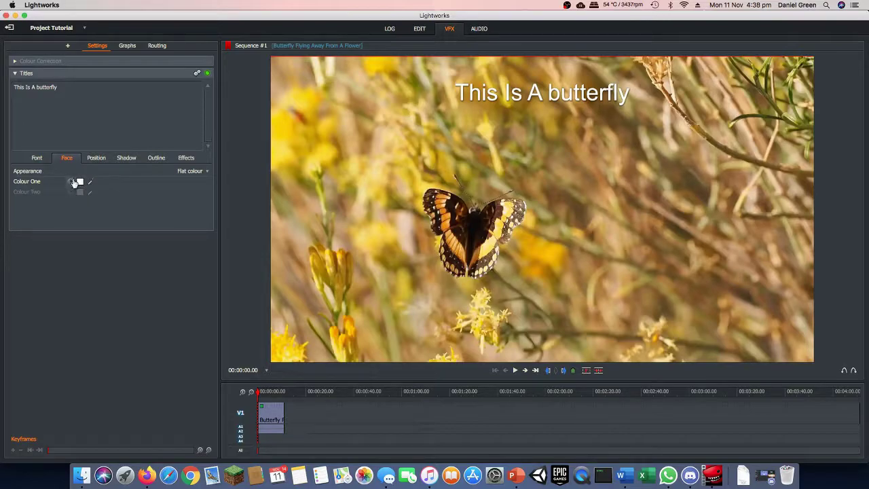
left_click(186, 171)
left_click(125, 176)
left_click(178, 171)
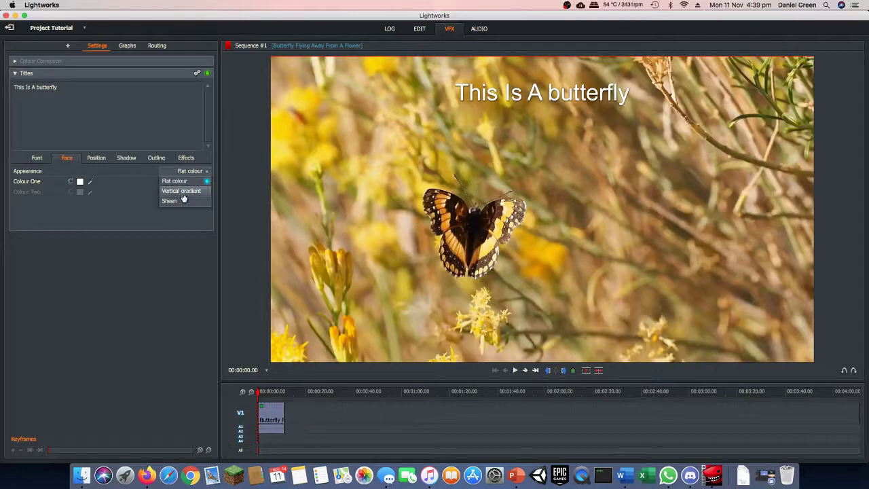
left_click(182, 192)
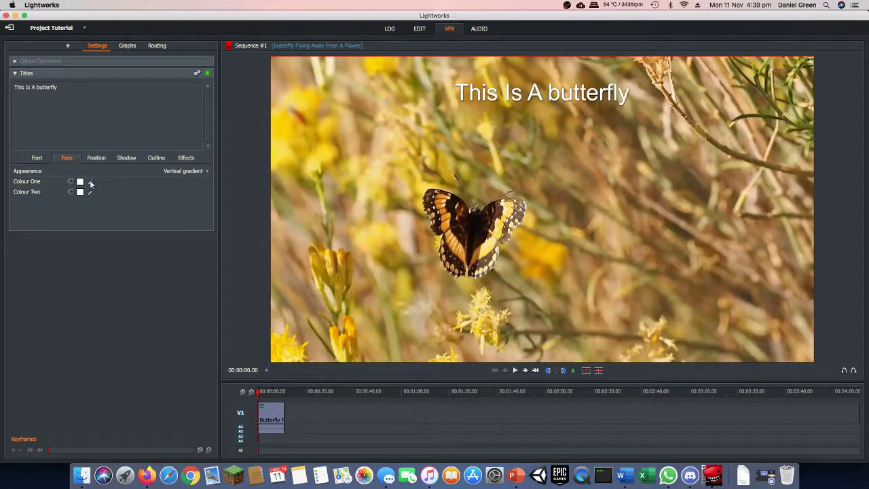
- Try a Sheen fill, return to Flat colour, and start sampling Colour One from the video
left_click(183, 171)
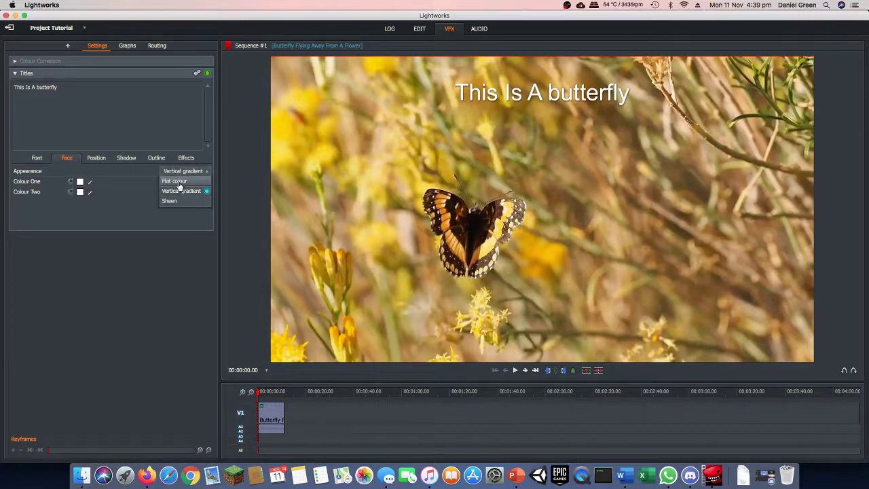
left_click(177, 201)
left_click(182, 172)
left_click(183, 200)
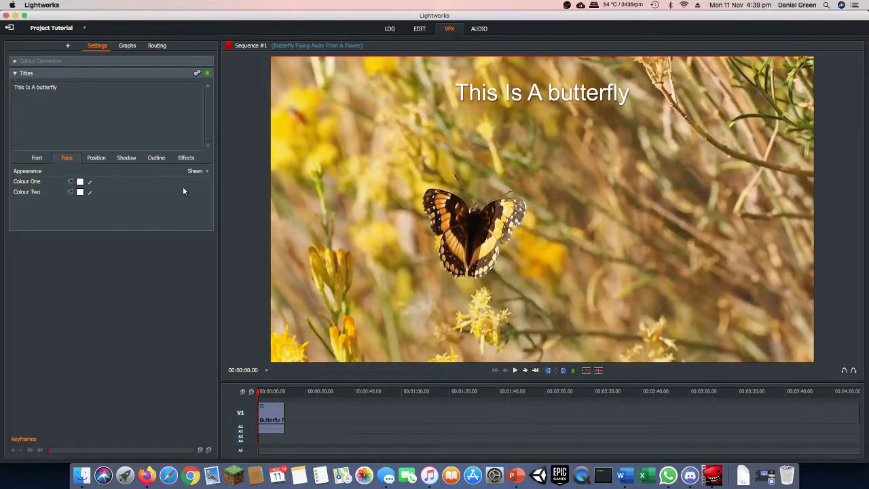
left_click(191, 172)
left_click(175, 181)
left_click(91, 184)
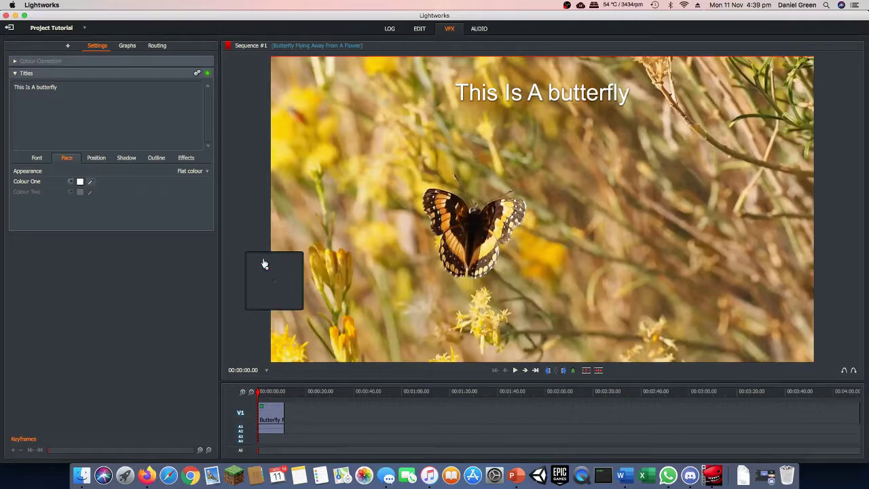
- Sample orange, yellow and black title colours from the video before settling on a pale fill
left_click(446, 218)
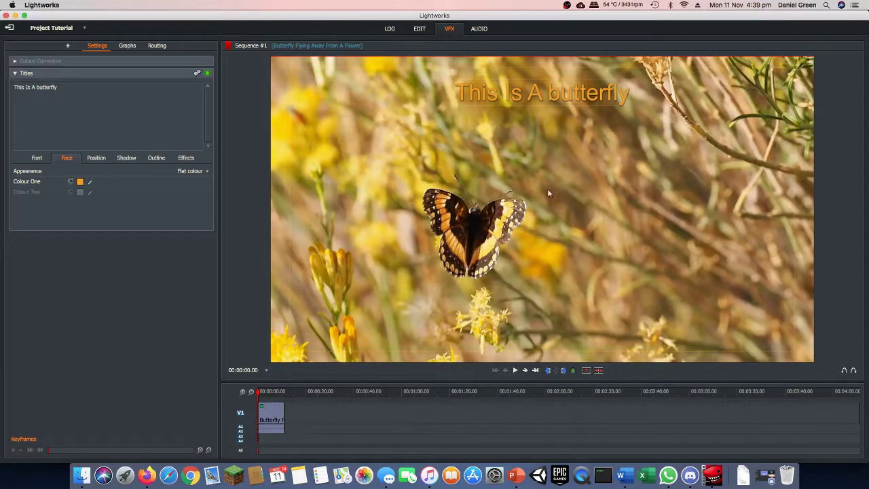
left_click(91, 185)
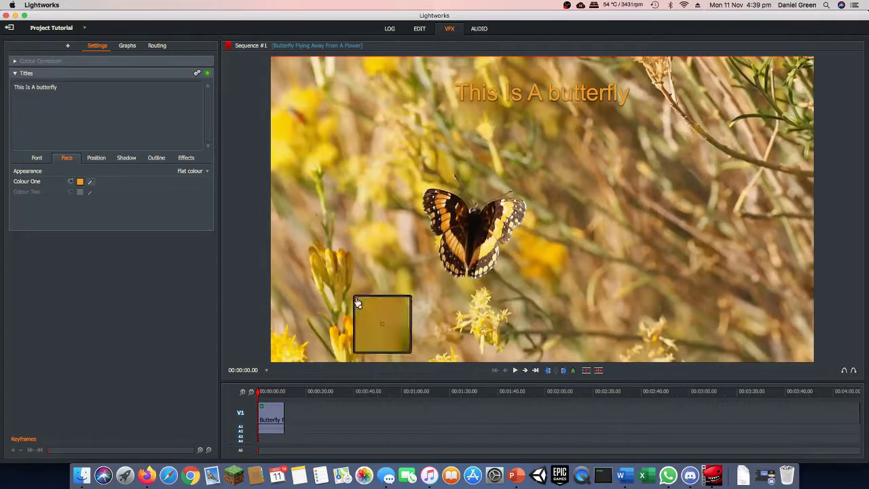
left_click(328, 259)
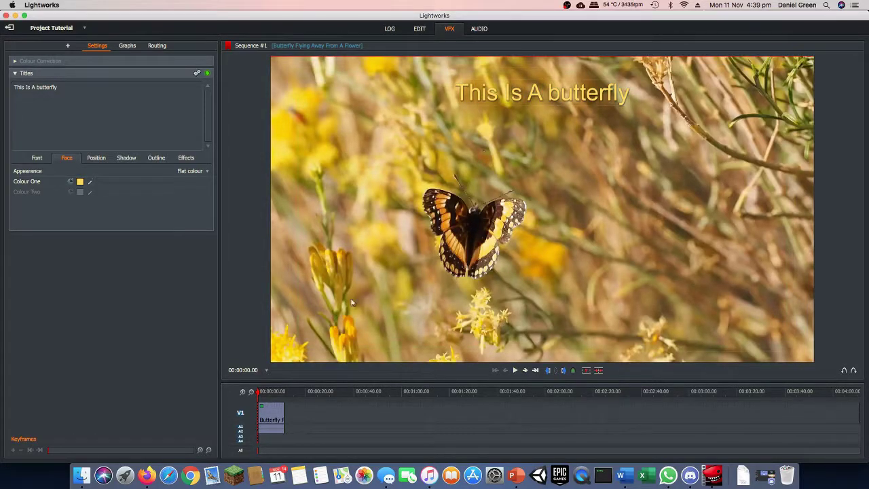
left_click(91, 184)
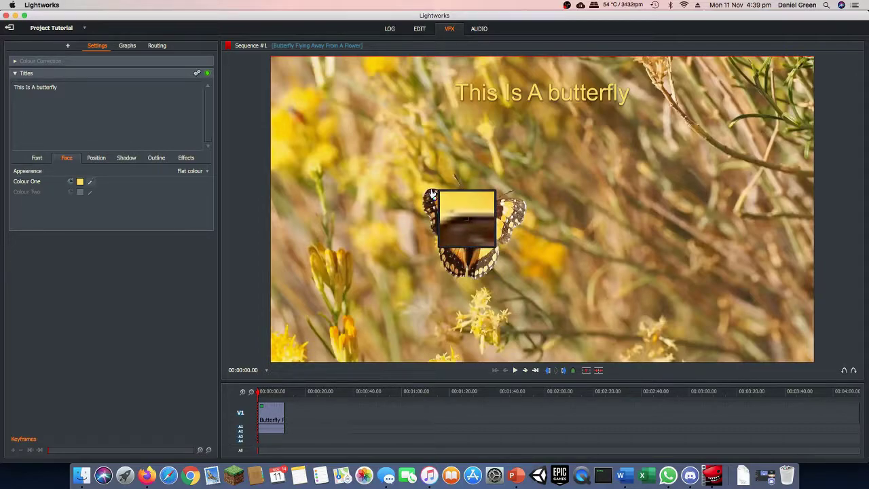
left_click(431, 194)
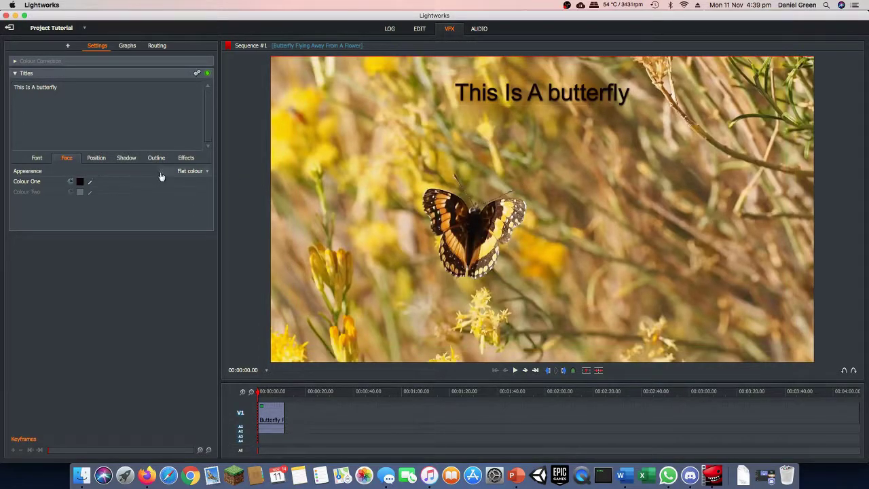
left_click(90, 182)
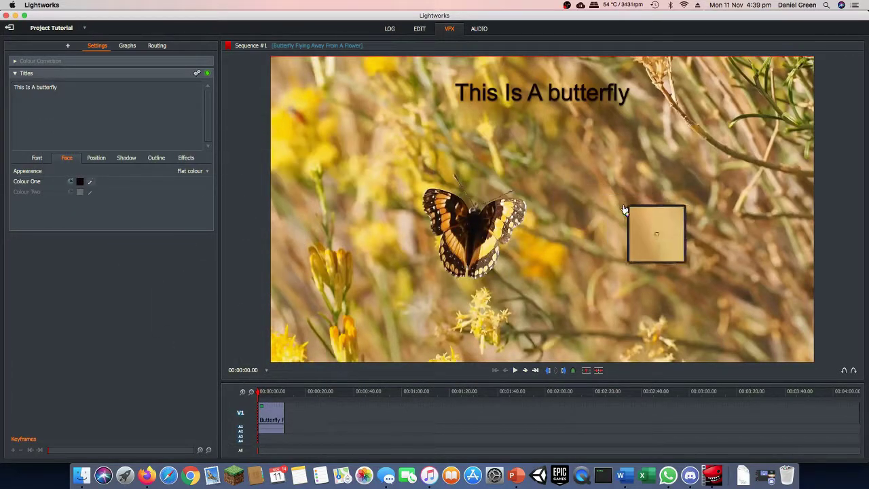
left_click(248, 47)
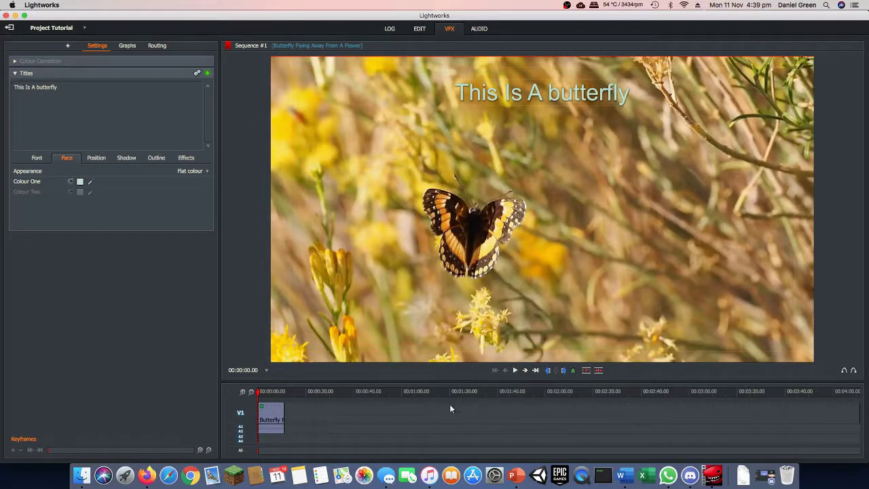
- Preview the titled clip's opening and park the playhead at about four seconds
left_click(516, 371)
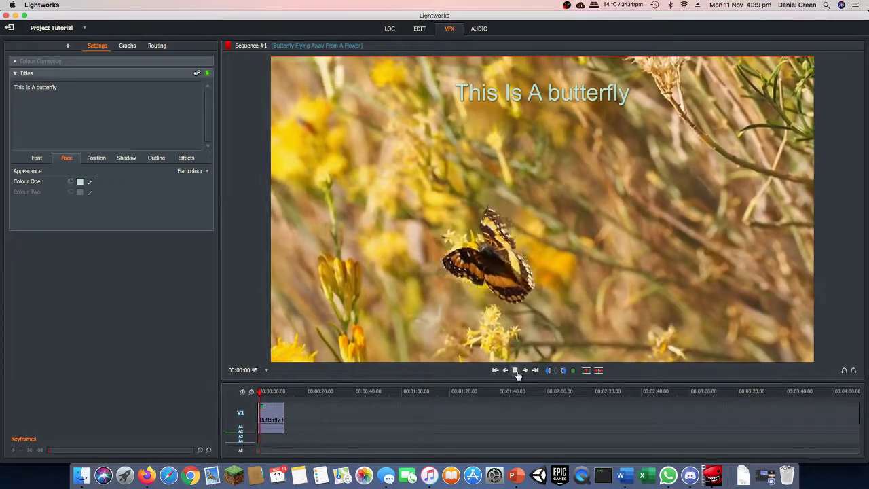
left_click(515, 370)
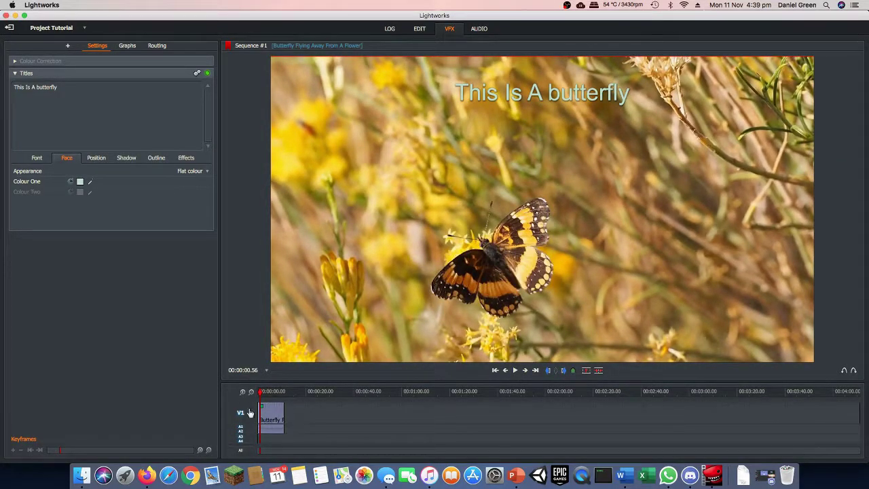
left_click(210, 452)
left_click(268, 450)
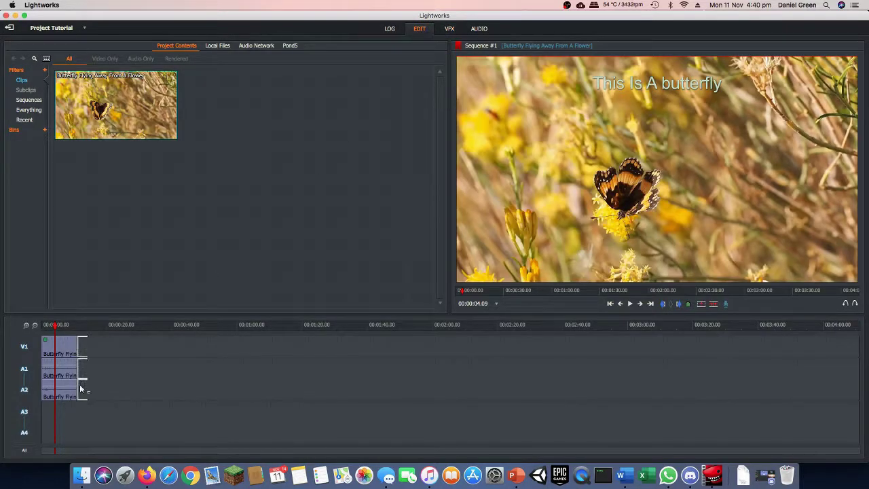
- Zoom the timeline to a readable 5-second ruler scale
left_click(26, 326)
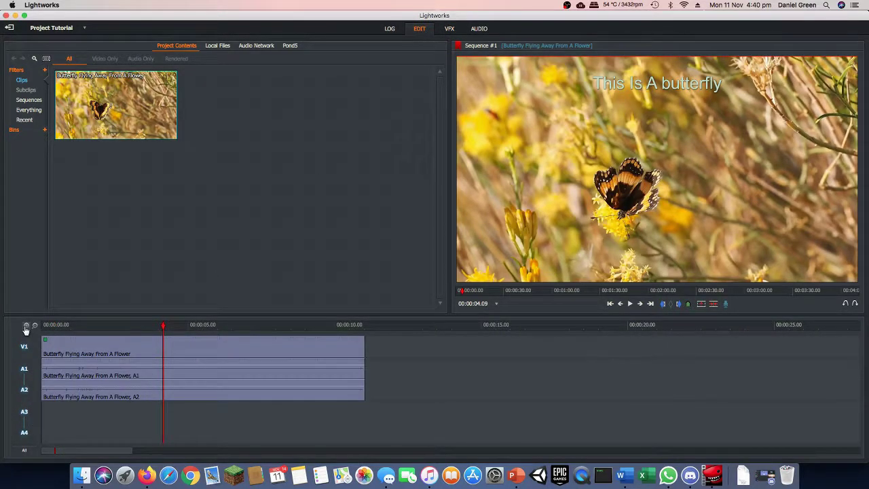
left_click(26, 327)
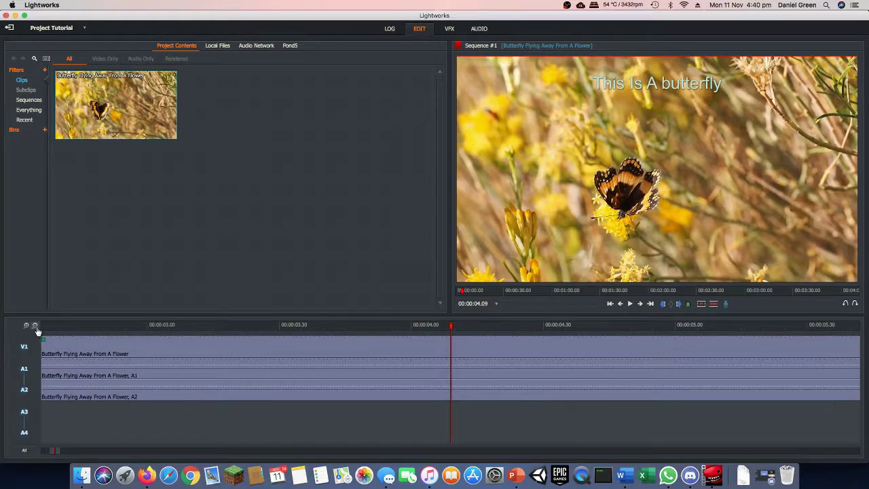
left_click(34, 326)
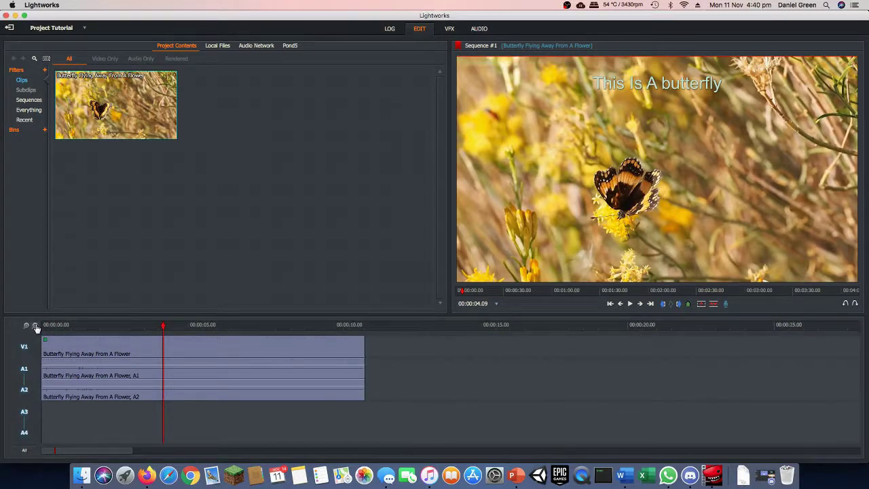
- Check the clip's effect commands in the VFX workspace, then back in EDIT
left_click(448, 28)
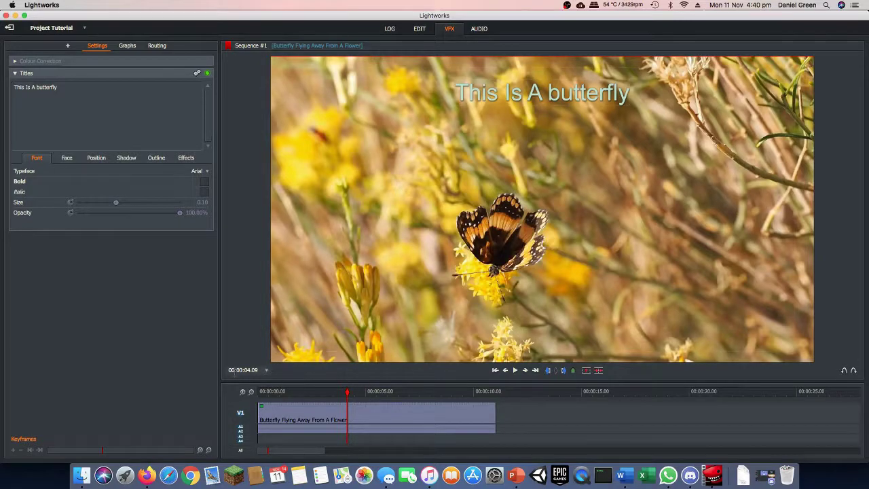
right_click(332, 411)
left_click(419, 29)
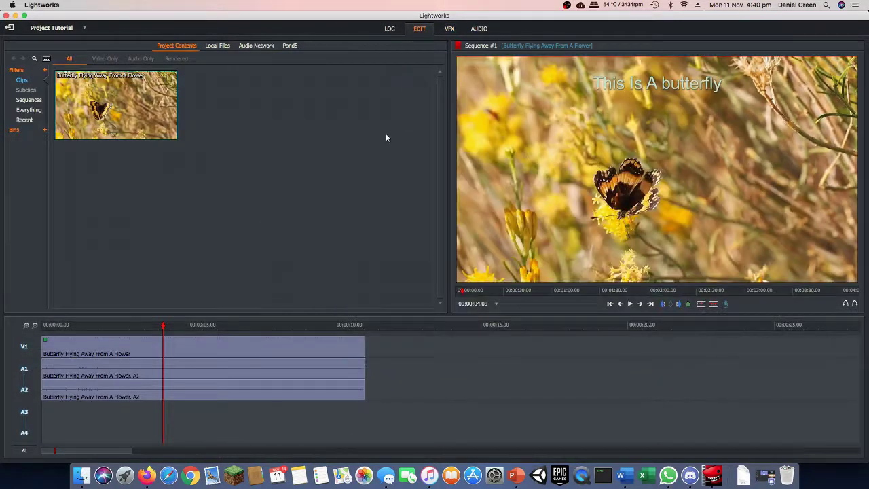
right_click(166, 349)
- Unfold the Titles effect onto its own track and trim it to about five seconds
left_click(197, 317)
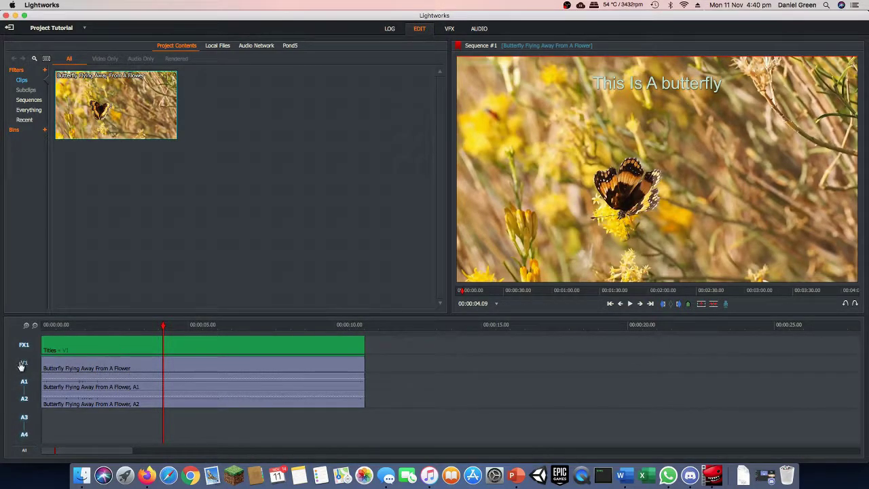
left_click_drag(24, 363, 25, 400)
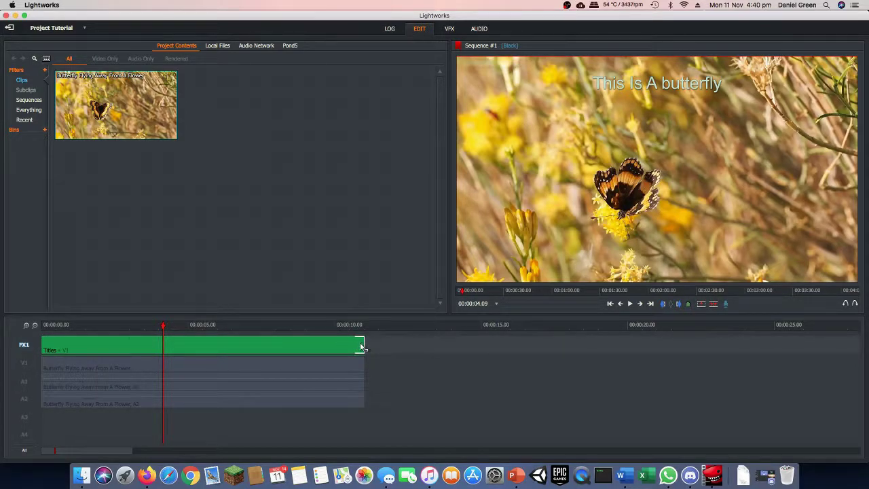
left_click_drag(338, 349, 271, 347)
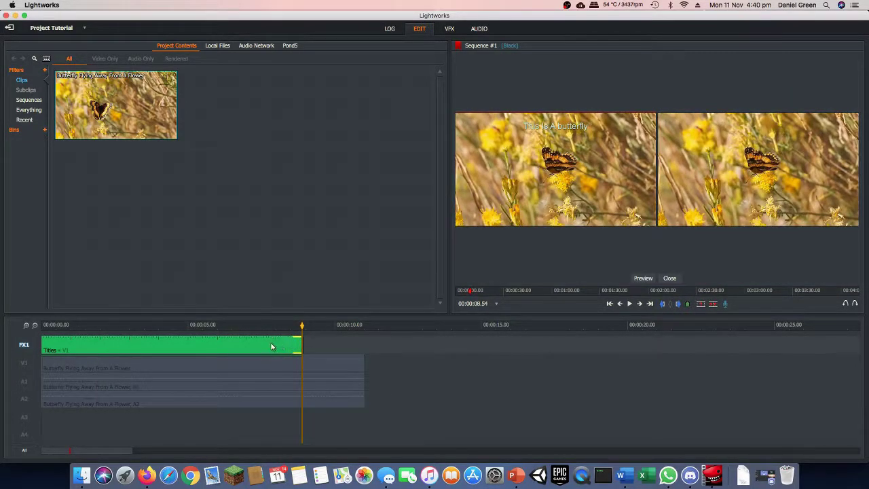
left_click_drag(211, 347, 198, 347)
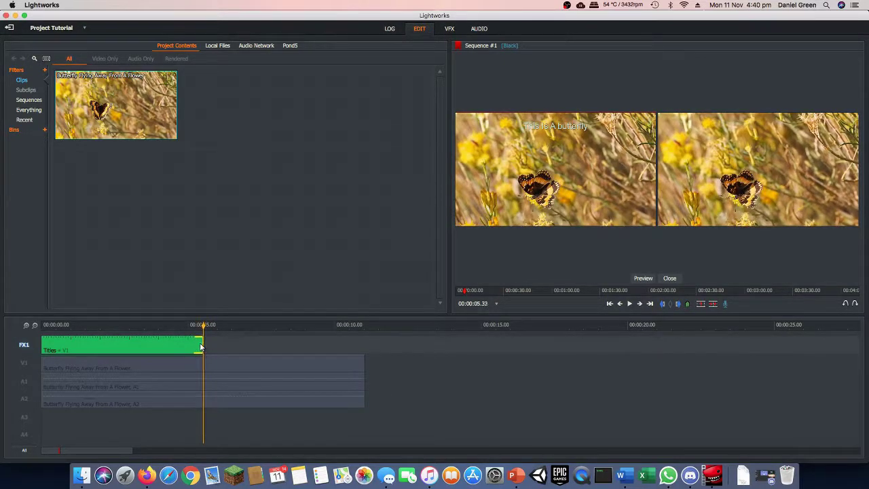
left_click(331, 348)
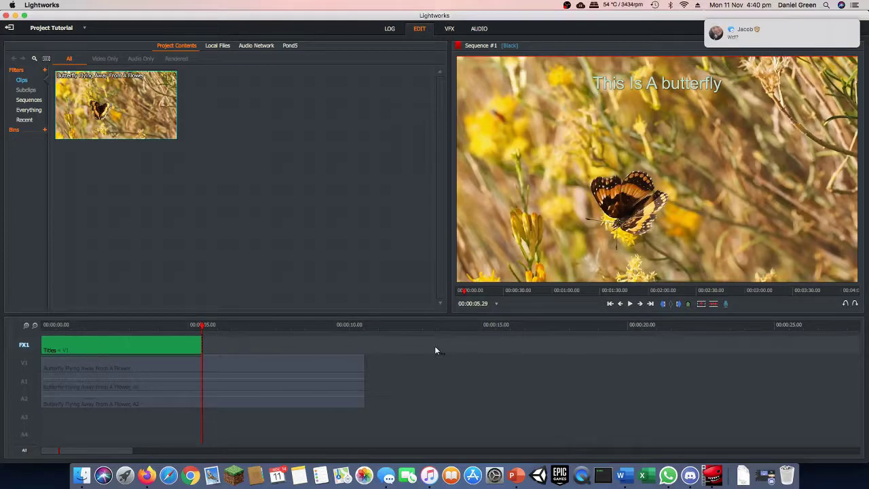
- Dismiss a chat notification and switch the V1, A1 and A2 tracks back on
left_click(839, 27)
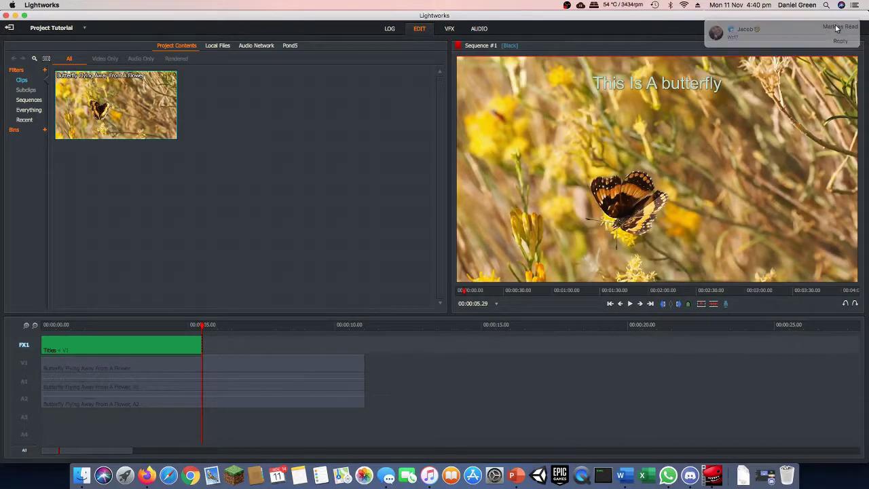
left_click_drag(202, 330, 196, 330)
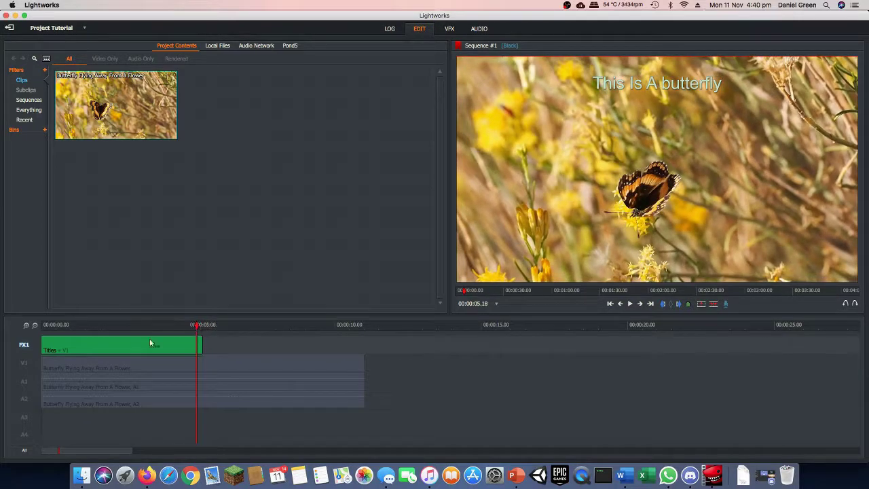
left_click(24, 363)
left_click(24, 381)
left_click(24, 398)
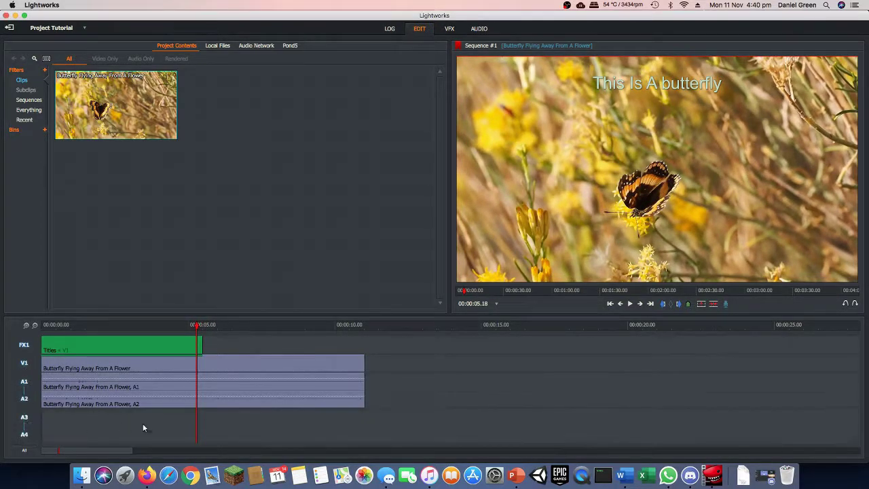
- Play past the five-second mark to confirm the title disappears
left_click(629, 305)
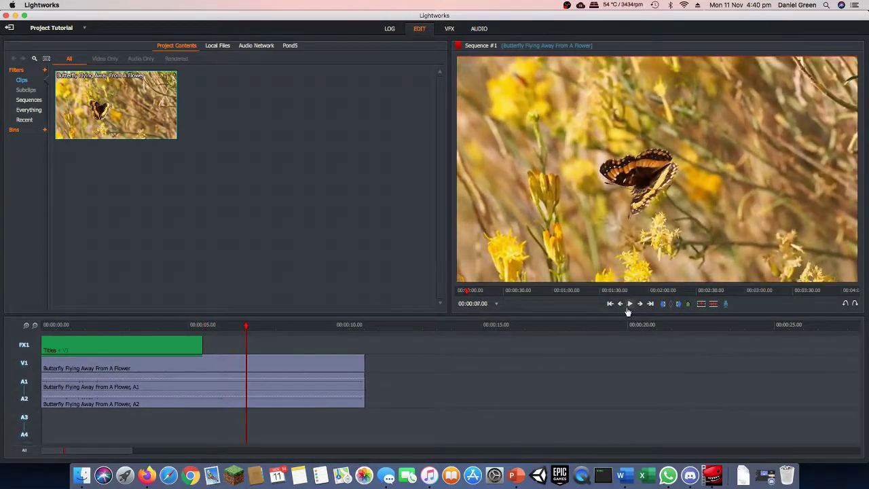
left_click_drag(244, 324, 150, 336)
left_click(630, 304)
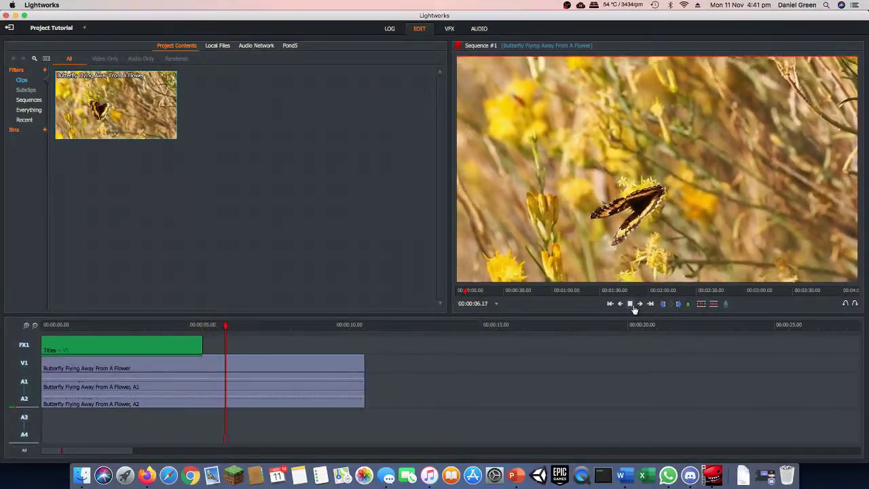
left_click(630, 304)
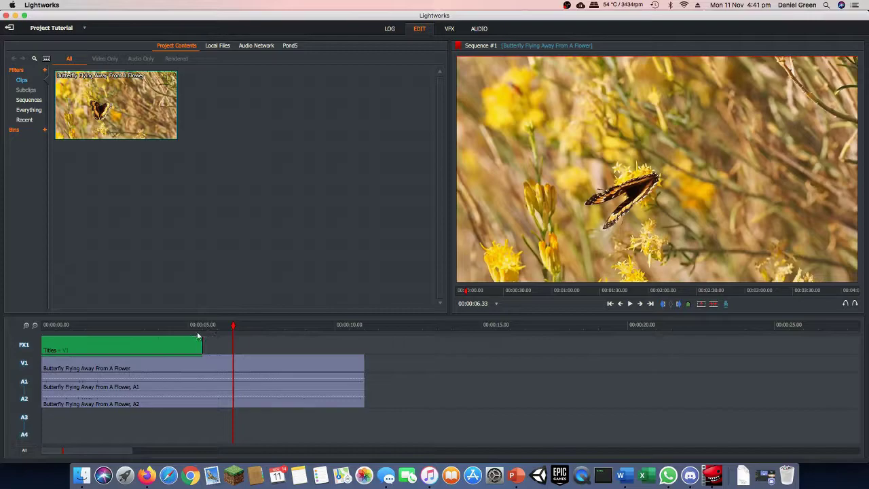
- Drag the Roll text effect from the VFX library onto the butterfly clip
left_click(450, 30)
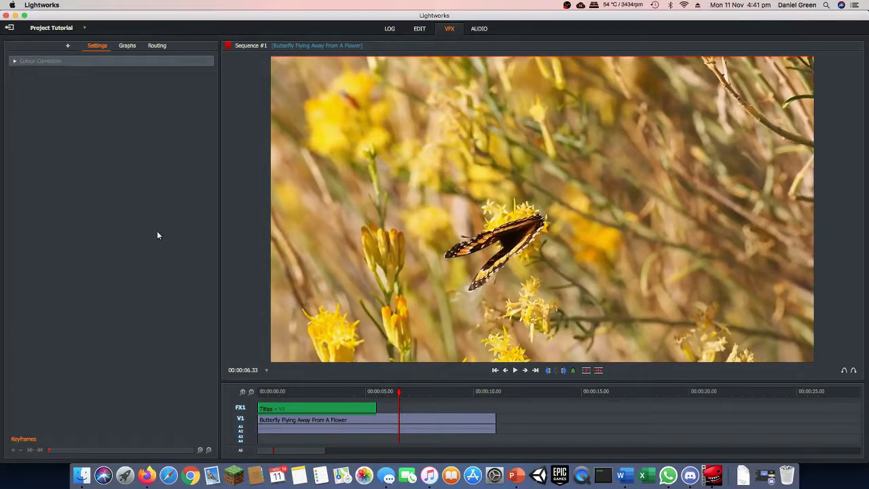
left_click(67, 46)
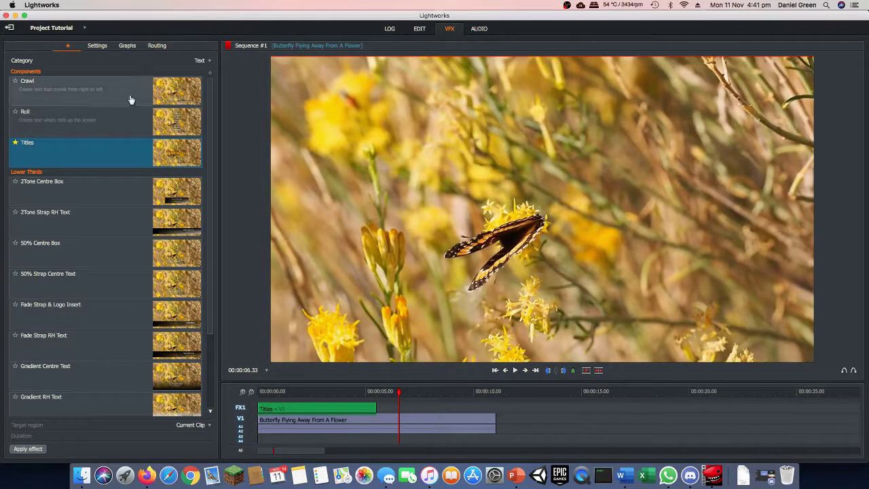
left_click_drag(88, 119, 407, 414)
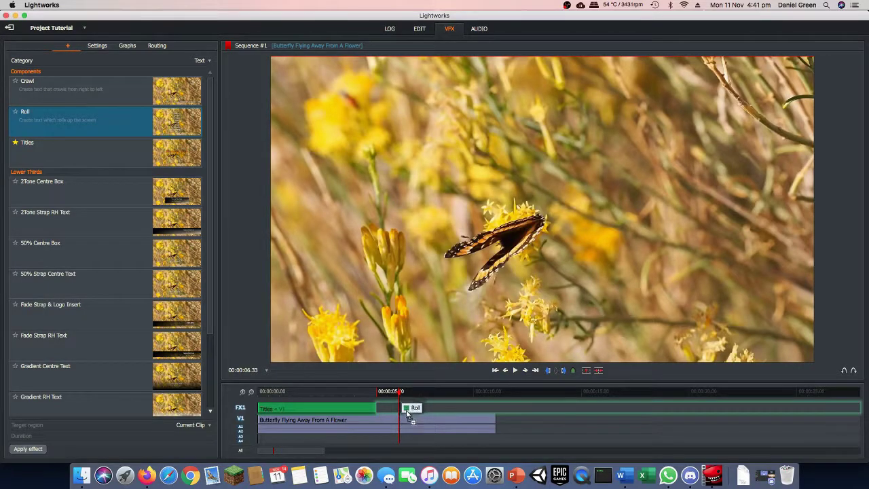
left_click_drag(407, 414, 395, 419)
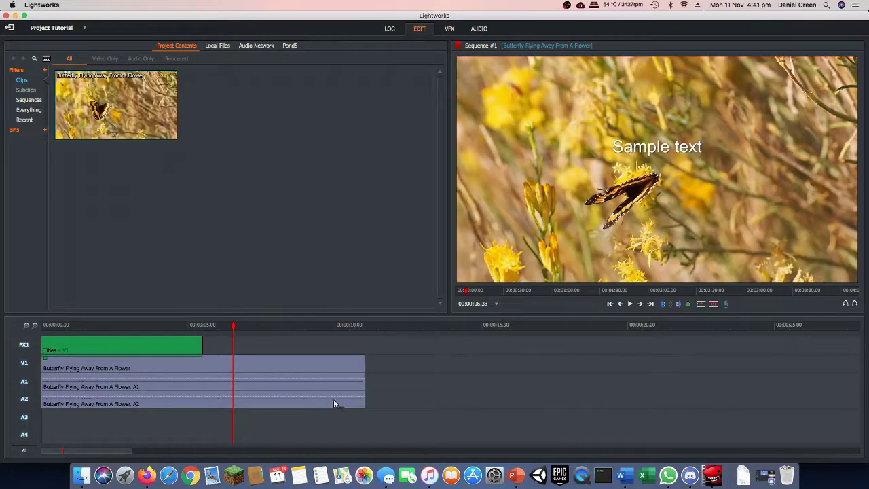
- Unfold the Roll effect onto its own track and disable the title, video and audio tracks
right_click(203, 368)
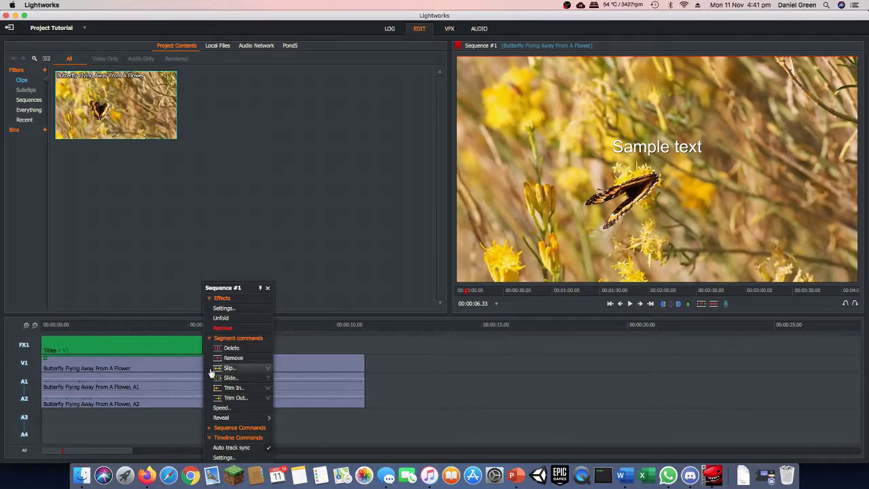
left_click(231, 327)
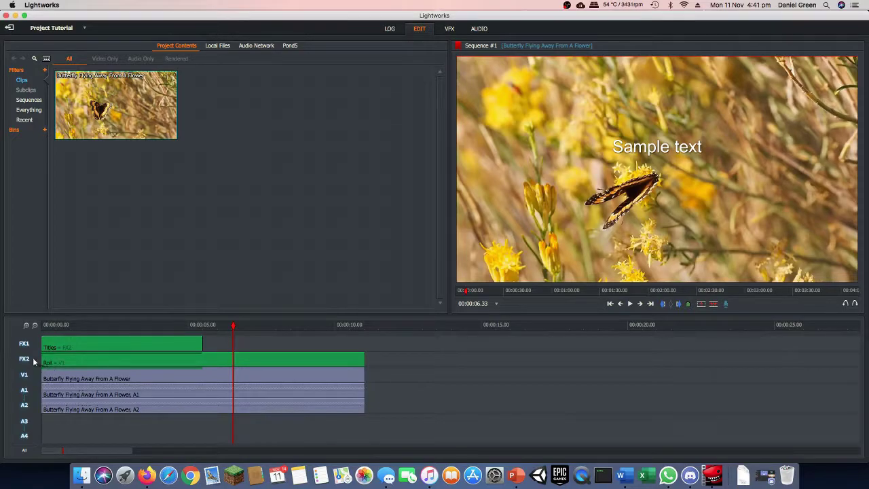
key("Home")
left_click(19, 345)
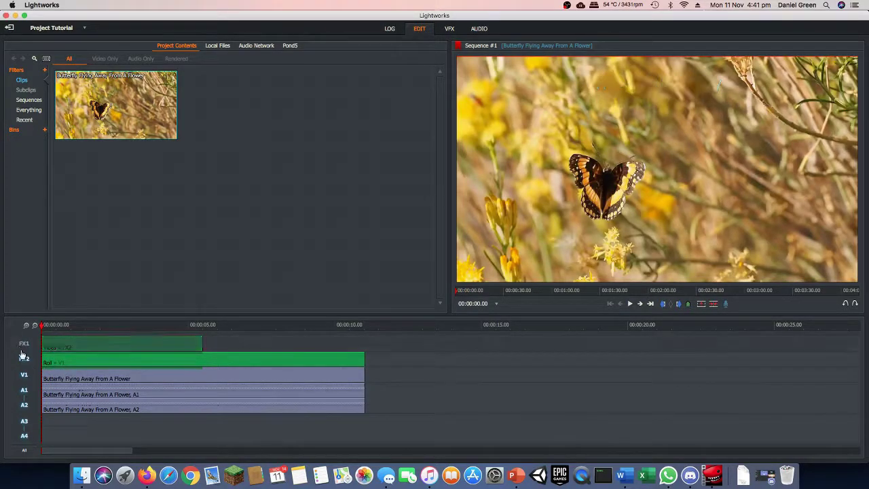
left_click(24, 375)
left_click_drag(27, 405, 25, 436)
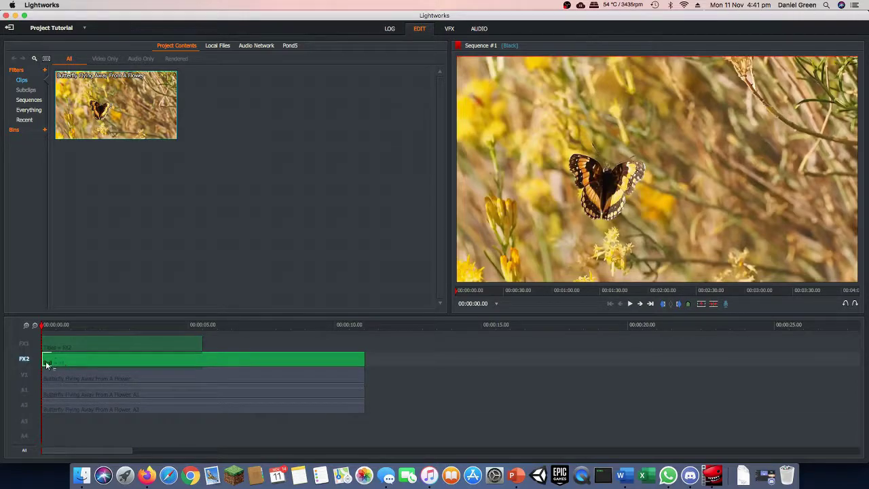
- Trim and slide the Roll clip to start at about 5.2 seconds
left_click_drag(54, 363, 0, 360)
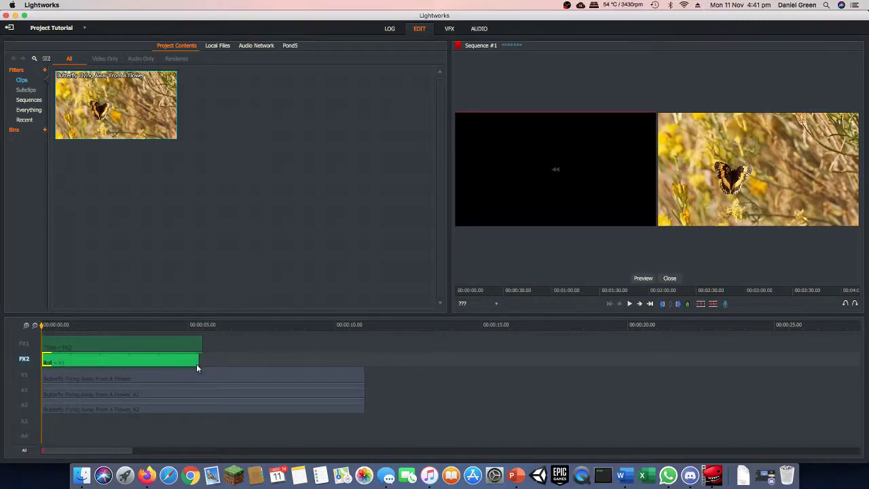
left_click(200, 367)
left_click_drag(116, 360, 272, 364)
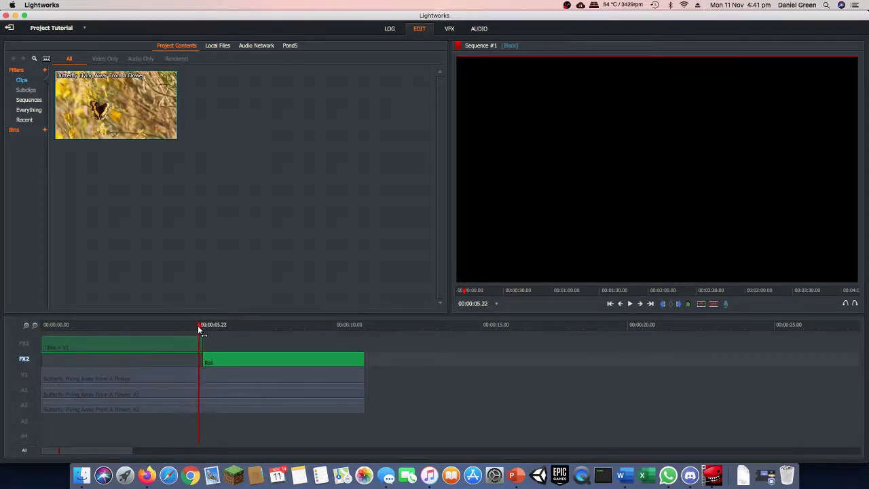
- Re-enable the FX1, V1, A1 and A2 tracks
left_click(24, 344)
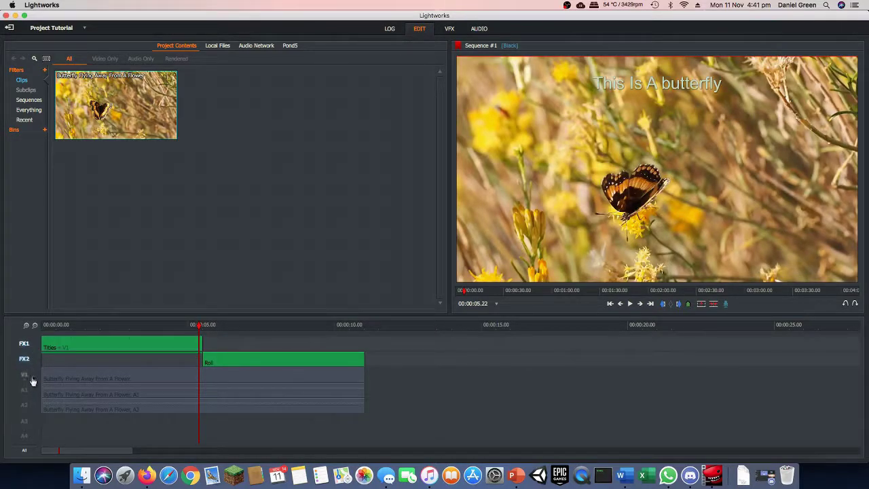
left_click(24, 374)
left_click_drag(24, 390, 38, 410)
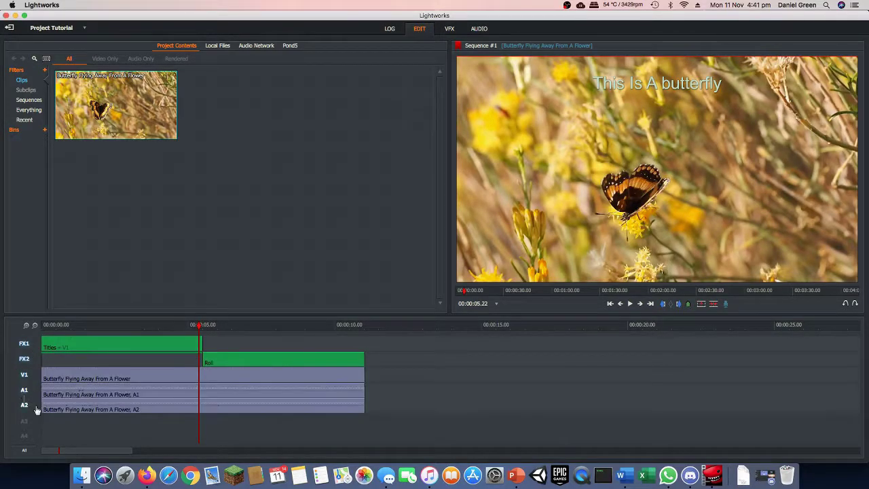
left_click(31, 438)
- Play through the rolling sample text and bring up the Roll effect's VFX settings
left_click(629, 306)
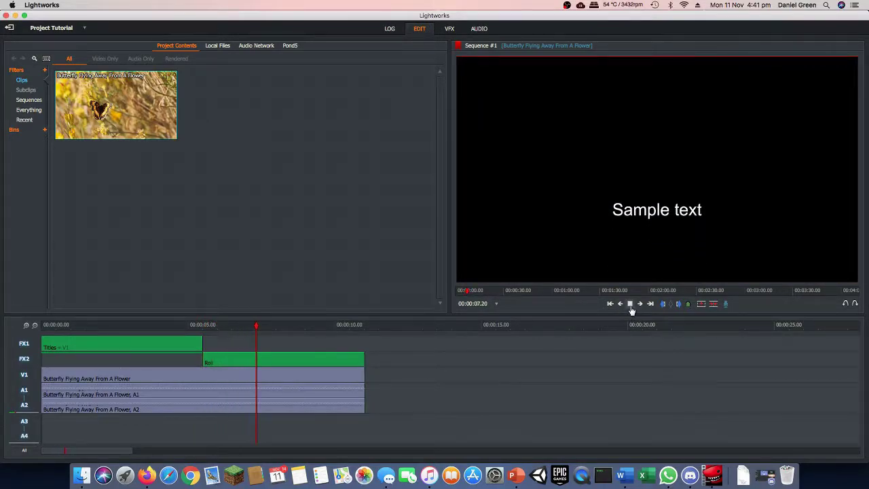
left_click(630, 305)
left_click(449, 29)
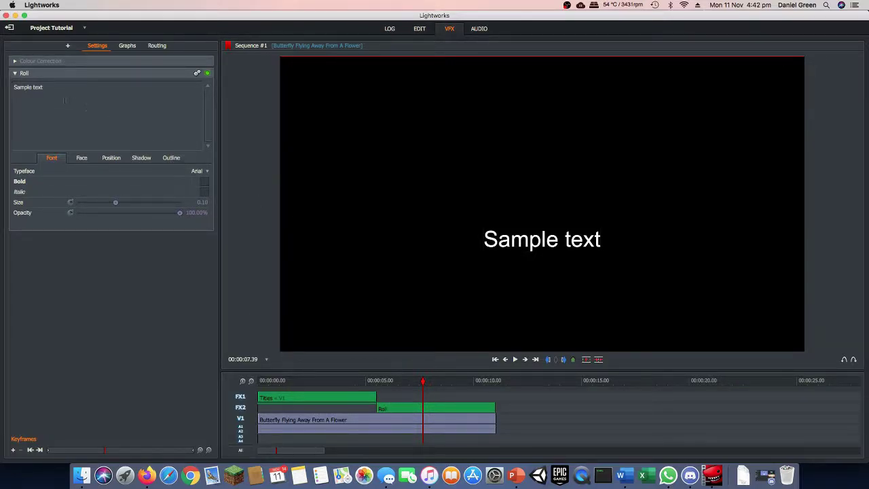
- Review the Roll text's Face, Position, Shadow and Font settings, then remove the Roll effect
left_click(87, 163)
left_click(113, 164)
left_click(141, 159)
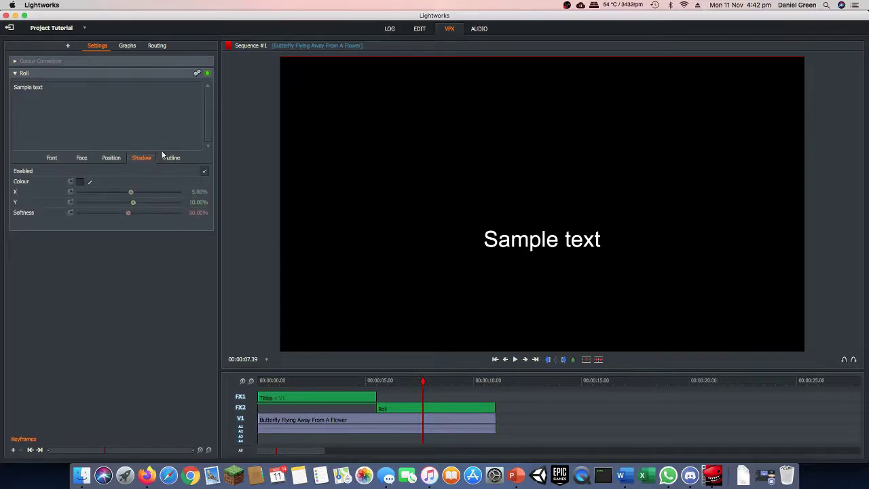
left_click(111, 157)
left_click(81, 158)
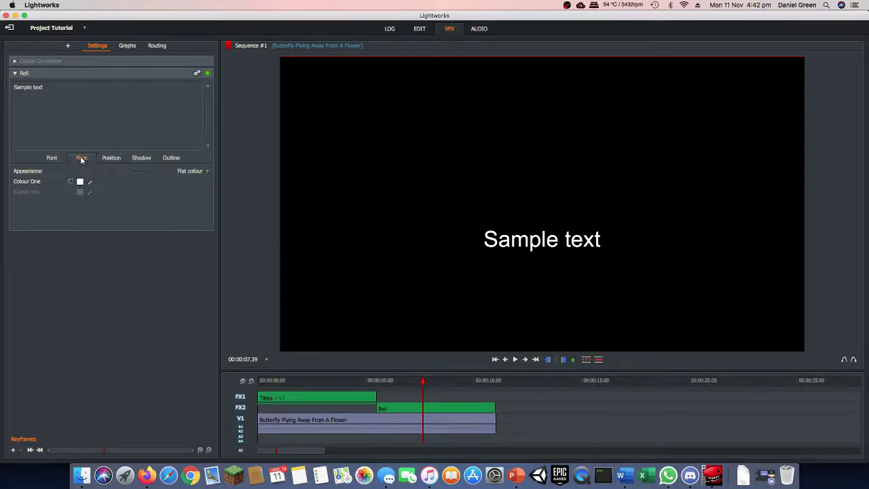
left_click(52, 158)
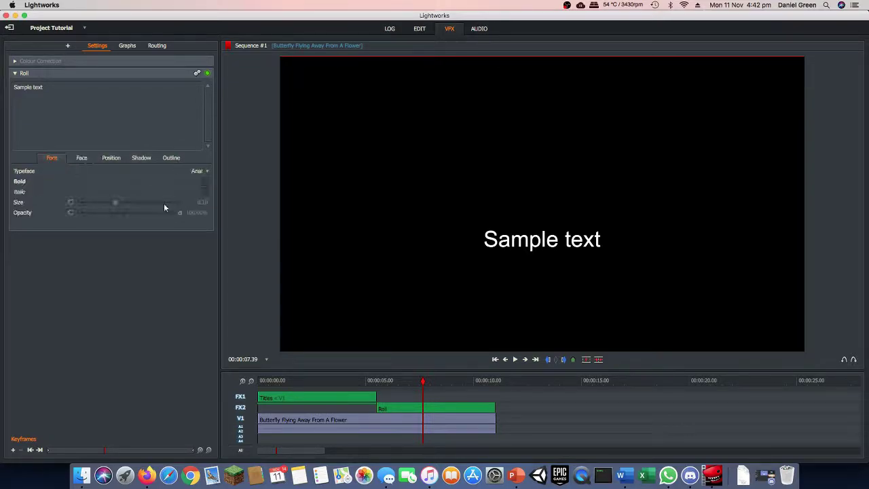
right_click(388, 407)
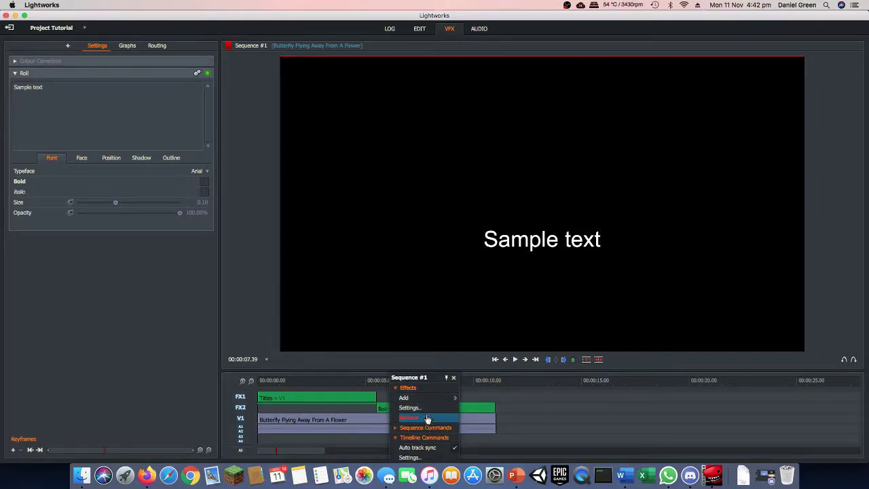
key("Return")
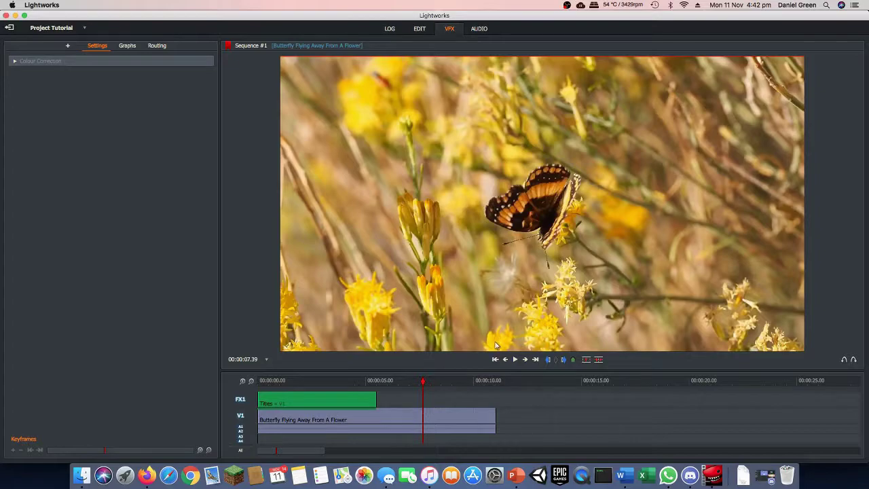
- Place the Roll text effect on FX1 after Titles and scrub along to watch it roll
left_click(68, 44)
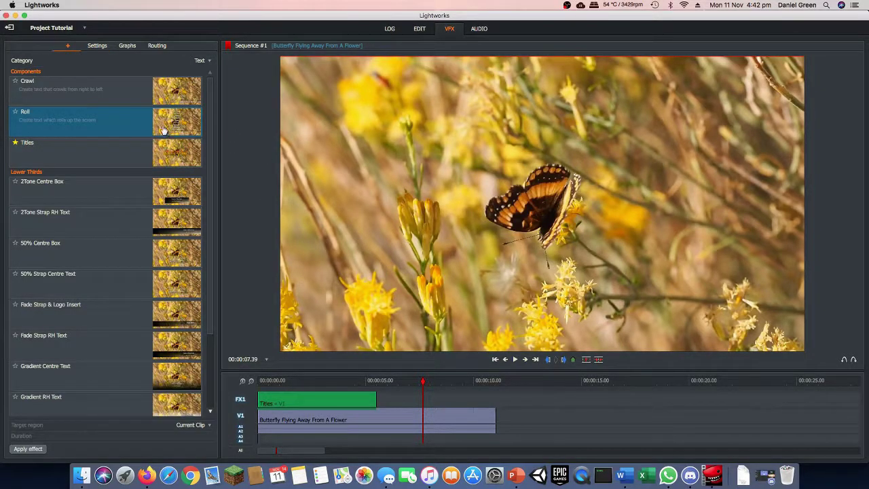
right_click(370, 422)
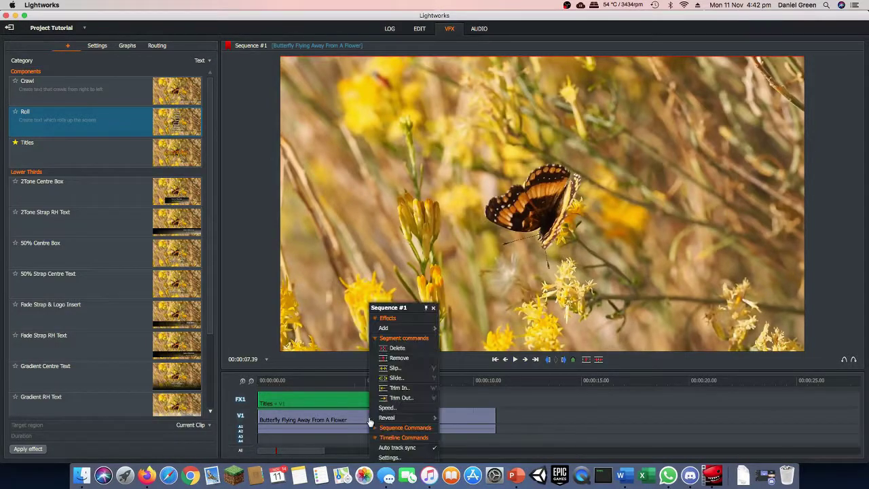
left_click(521, 395)
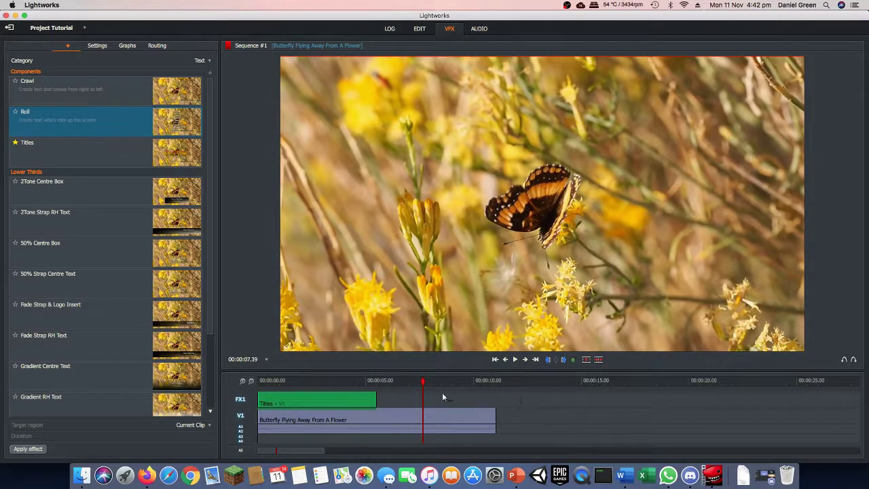
left_click_drag(95, 129, 429, 401)
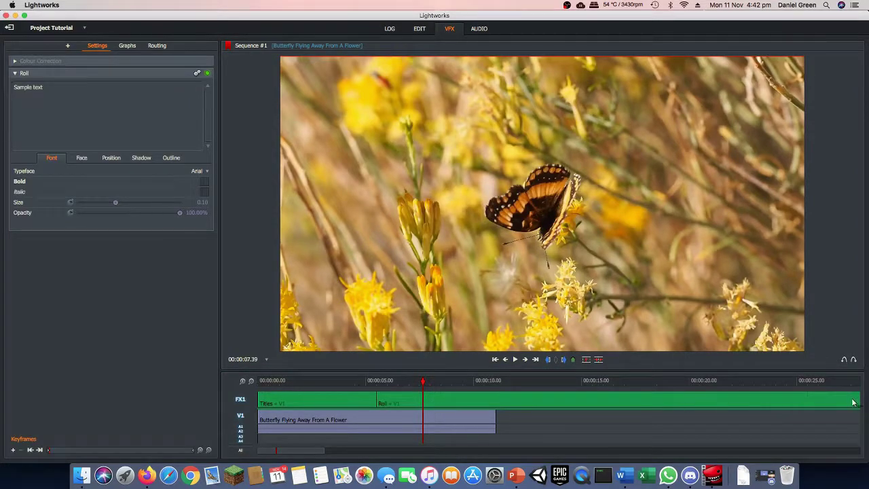
left_click_drag(314, 448, 823, 426)
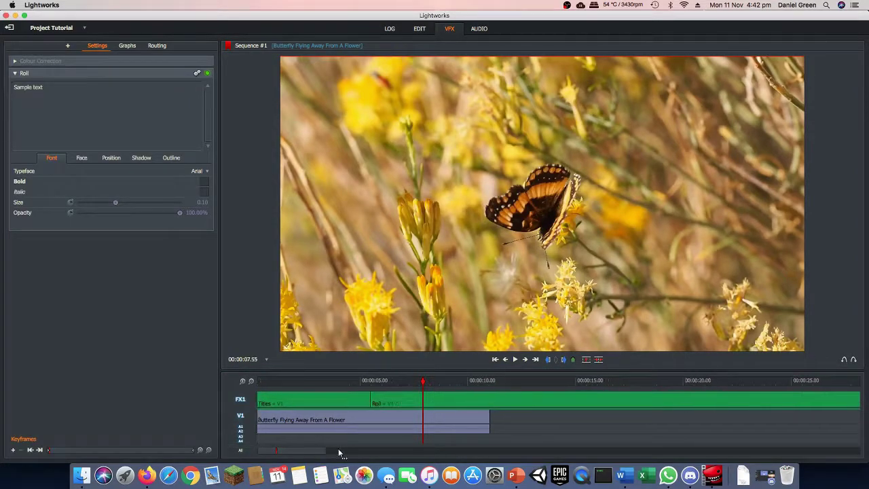
mouse_move(781, 449)
left_mouse_down()
mouse_move(517, 448)
mouse_move(828, 450)
mouse_move(847, 422)
mouse_move(736, 399)
mouse_move(445, 416)
mouse_move(268, 407)
mouse_move(712, 443)
left_mouse_up()
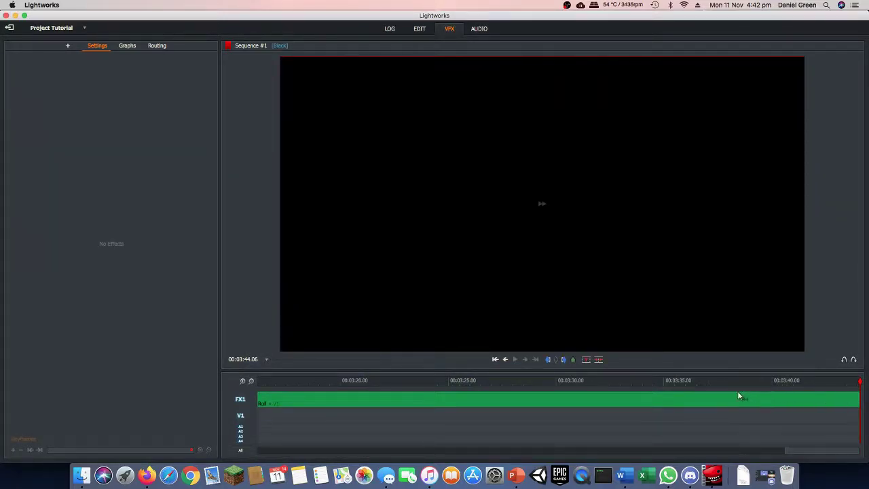
- Drag the Roll clip's end point left toward the sequence start to trim its overlong tail
mouse_move(738, 394)
left_mouse_down()
mouse_move(322, 397)
mouse_move(468, 402)
left_mouse_up()
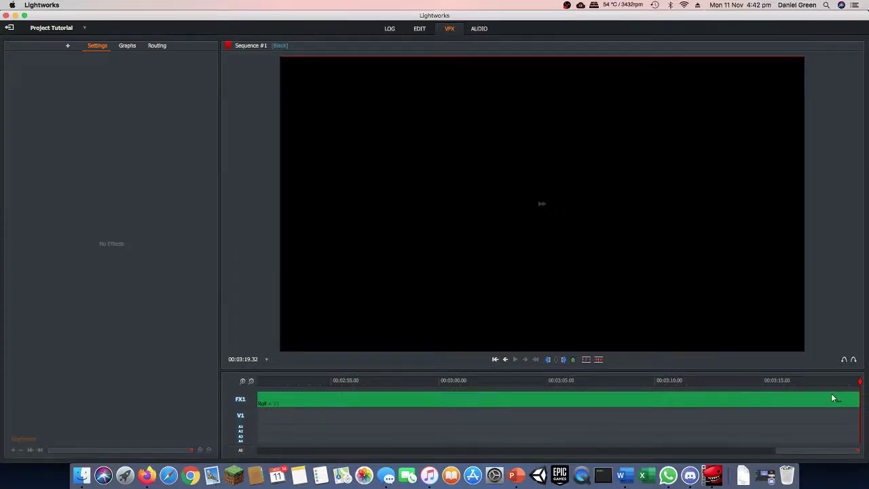
left_click(856, 402)
mouse_move(853, 403)
left_mouse_down()
mouse_move(407, 400)
mouse_move(526, 398)
left_mouse_up()
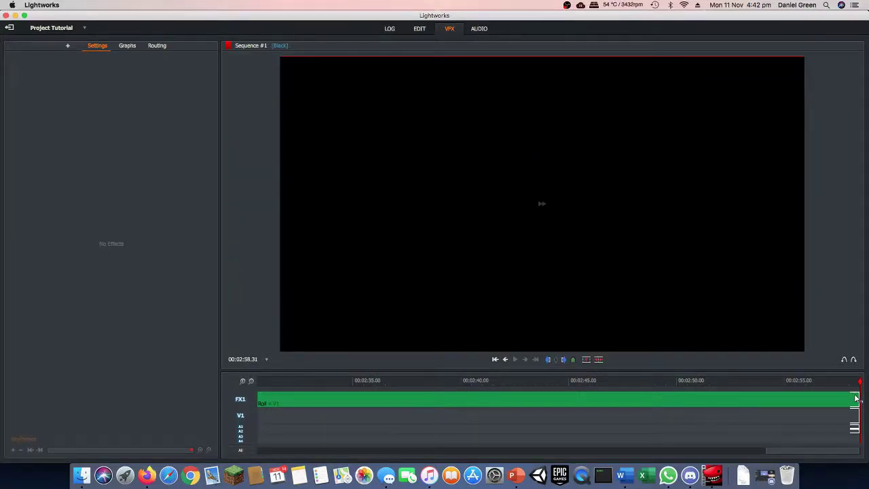
left_click_drag(856, 401, 245, 395)
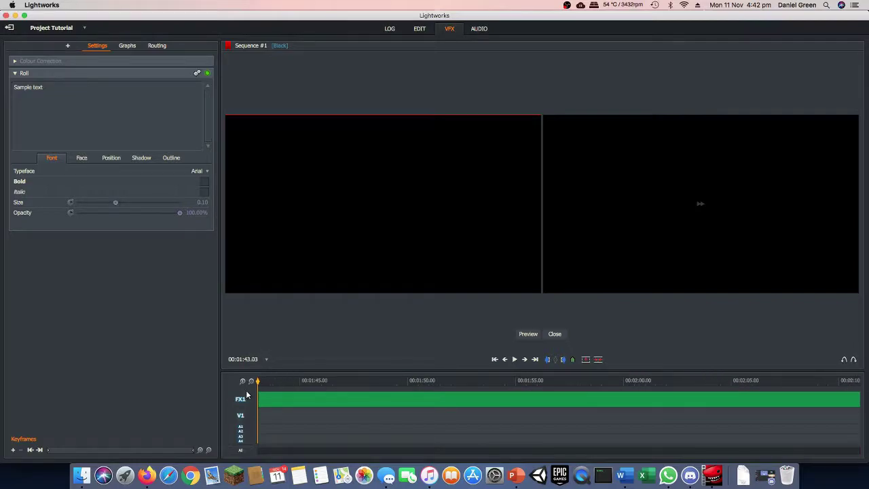
left_click_drag(245, 394, 250, 395)
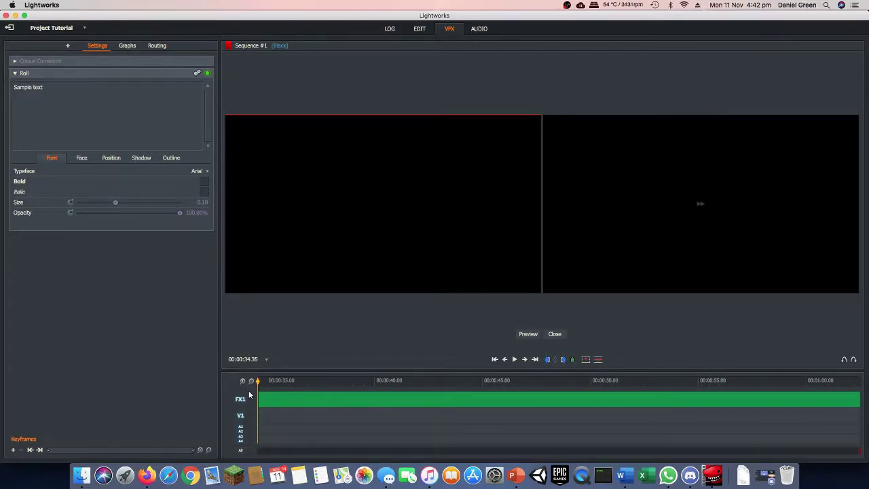
left_click_drag(250, 395, 279, 406)
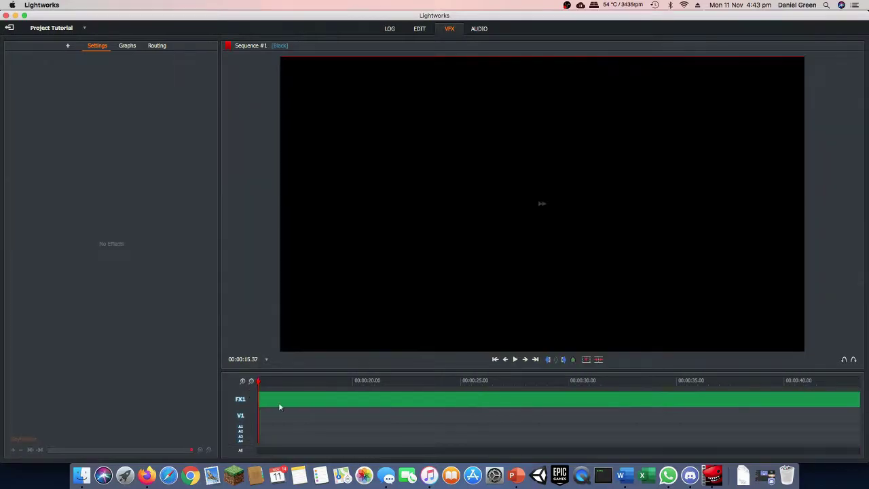
right_click(330, 403)
mouse_move(350, 407)
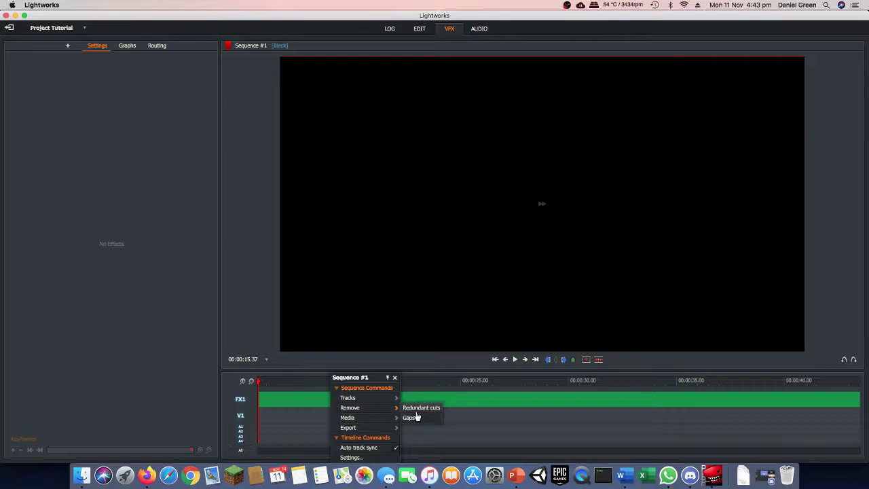
left_click(412, 419)
right_click(384, 397)
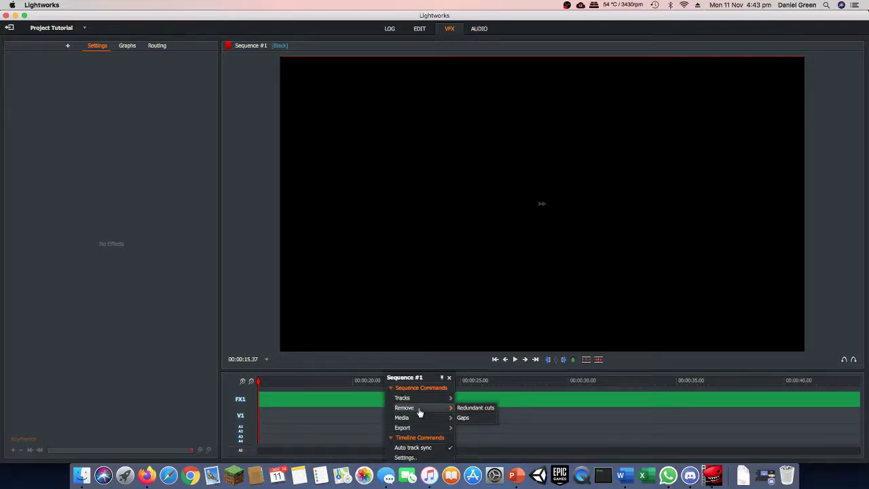
left_click(464, 418)
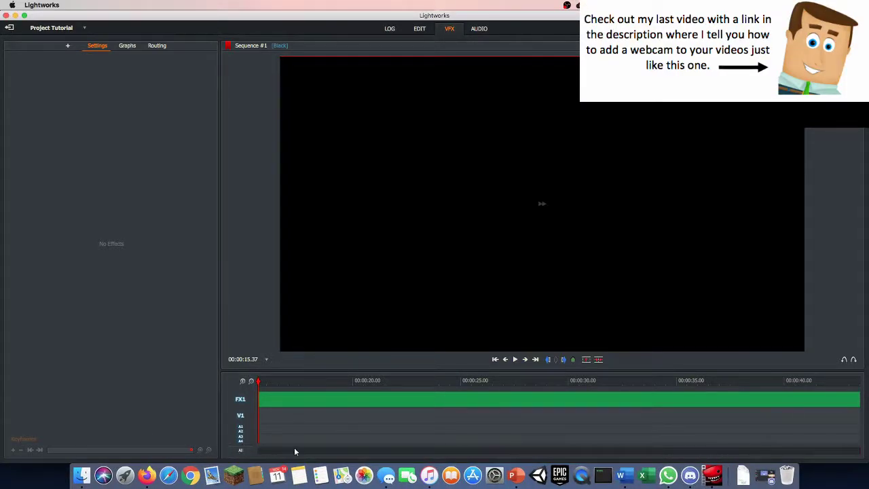
- Delete the Roll clip from the FX1 track
left_click_drag(294, 450, 313, 450)
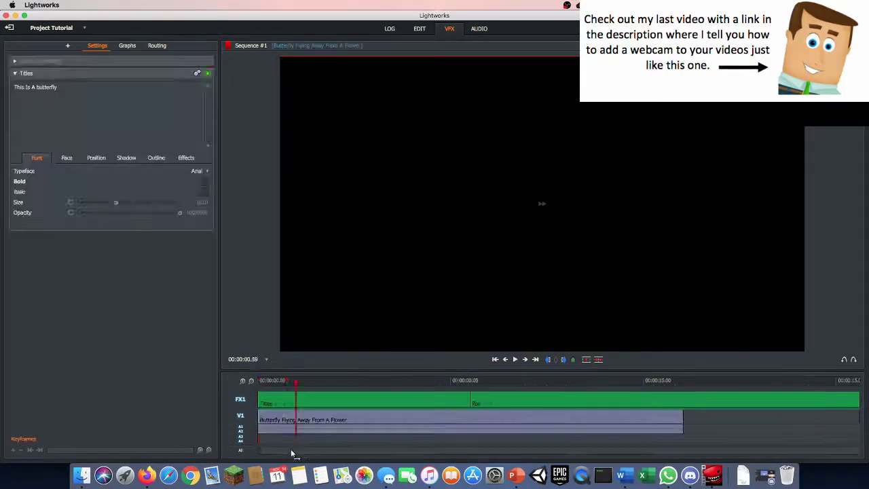
right_click(524, 396)
left_click(536, 411)
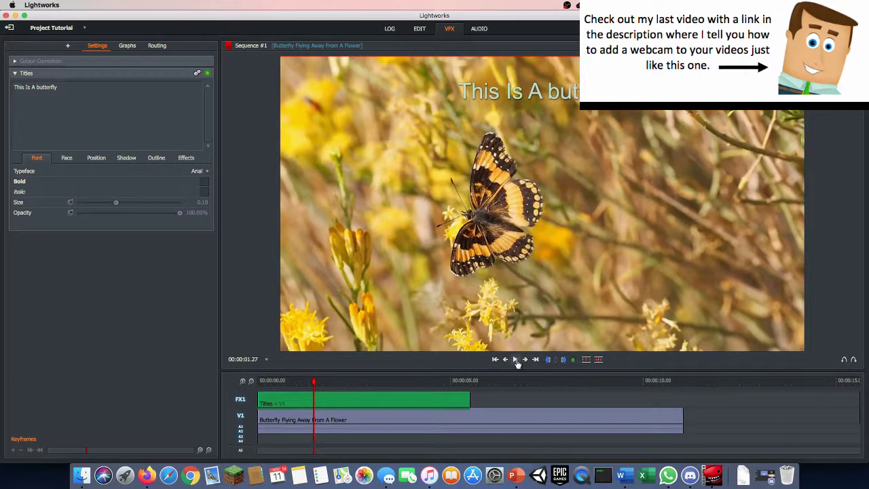
- Play the sequence and scrub around the Titles clip's end to check where the caption disappears
left_click(515, 361)
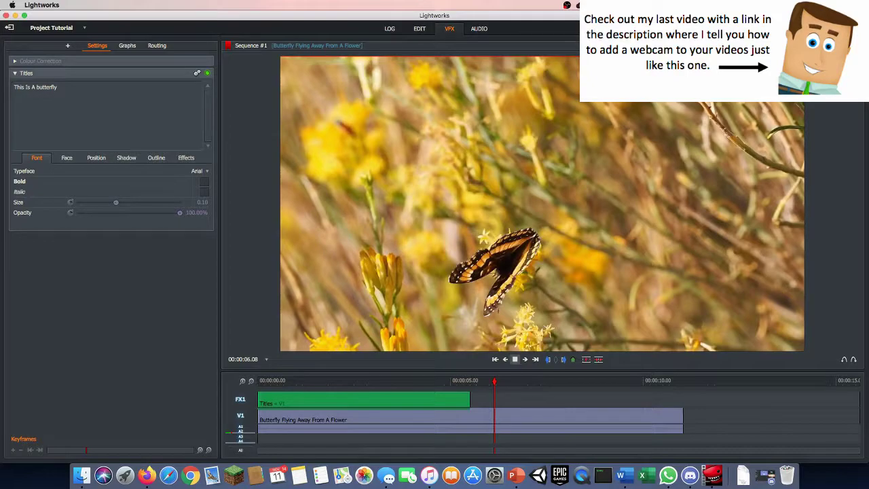
key("space")
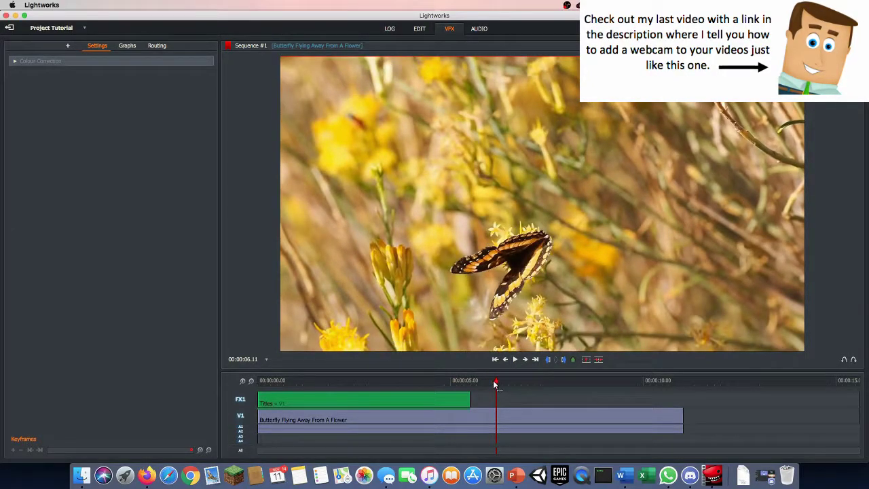
left_click_drag(495, 384, 467, 383)
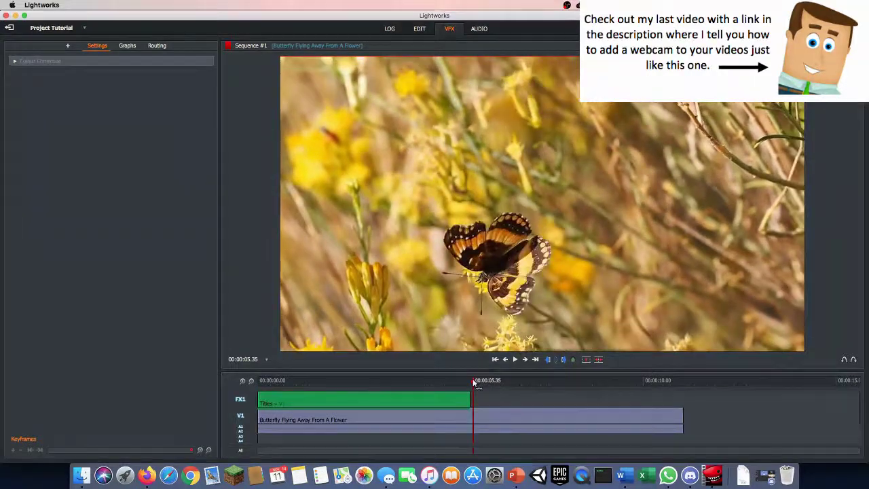
left_click_drag(467, 384, 473, 383)
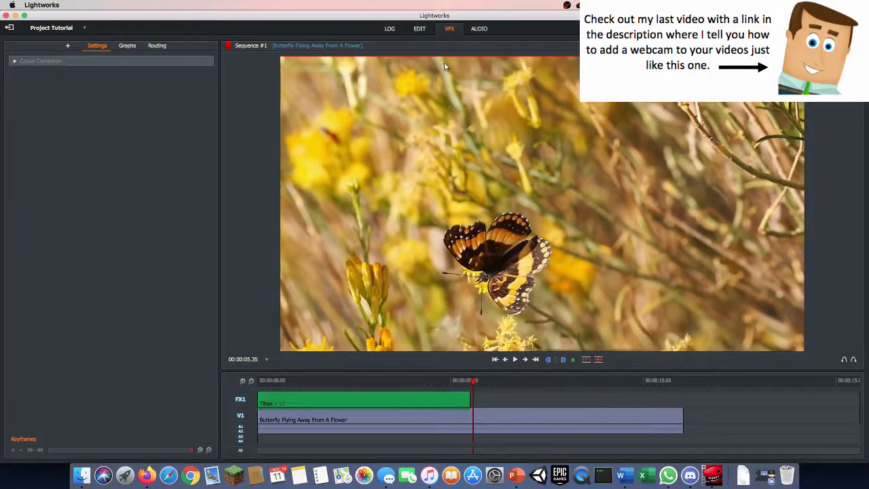